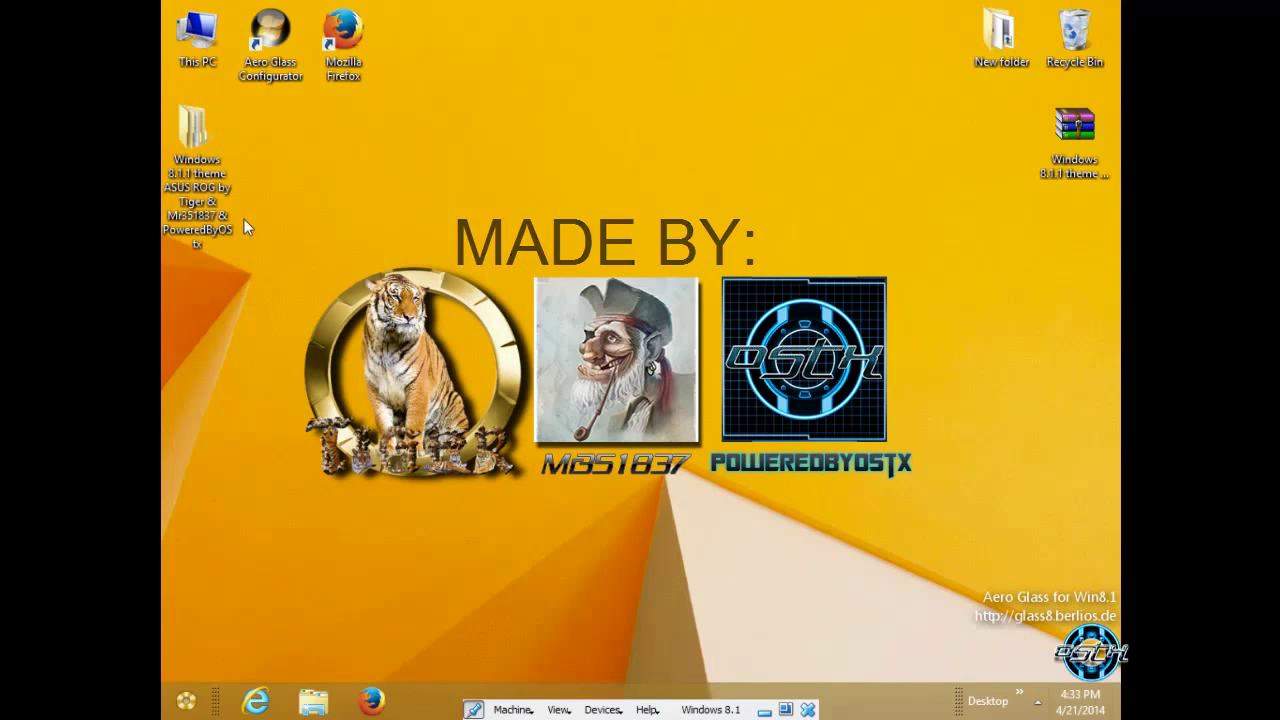
Select the extracted theme folder, cancel the accidental rename, and refresh the desktop.
left_click(227, 199)
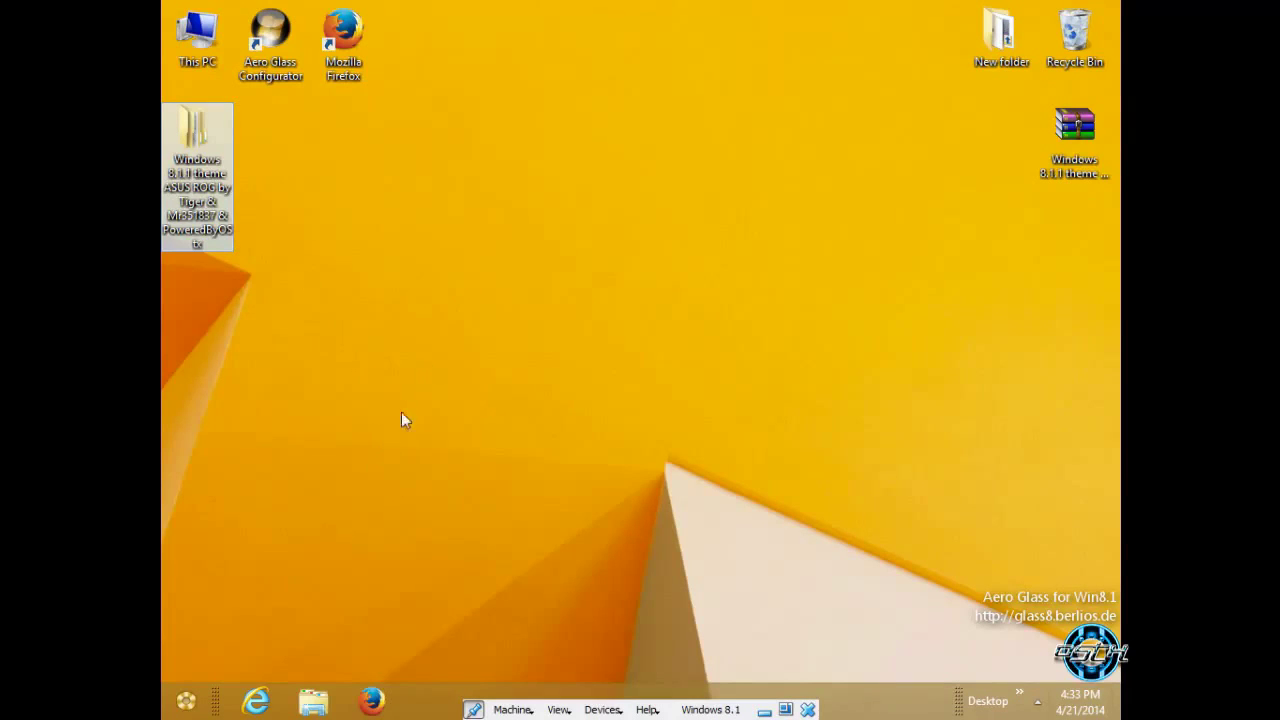
left_click(209, 220)
key("Return")
right_click(405, 206)
left_click(453, 264)
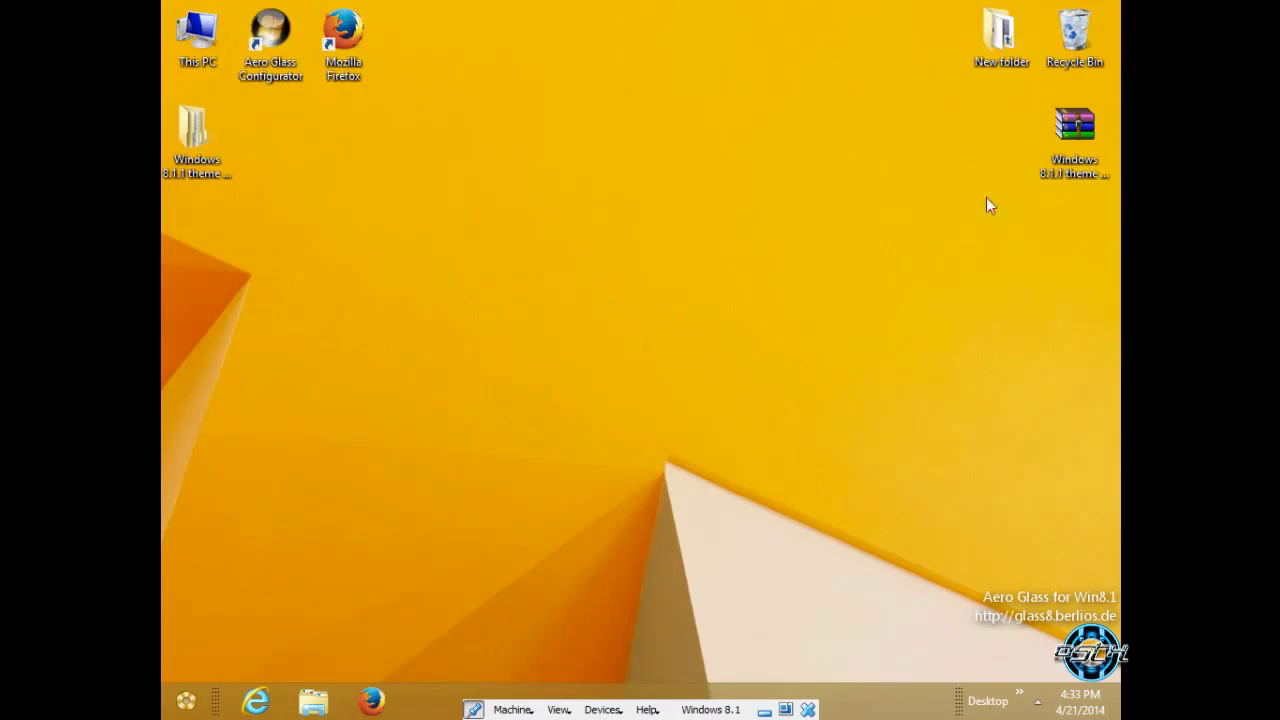
Check the RAR archive's WinRAR extract options, then open the extracted theme folder and its subfolder.
left_click(1074, 130)
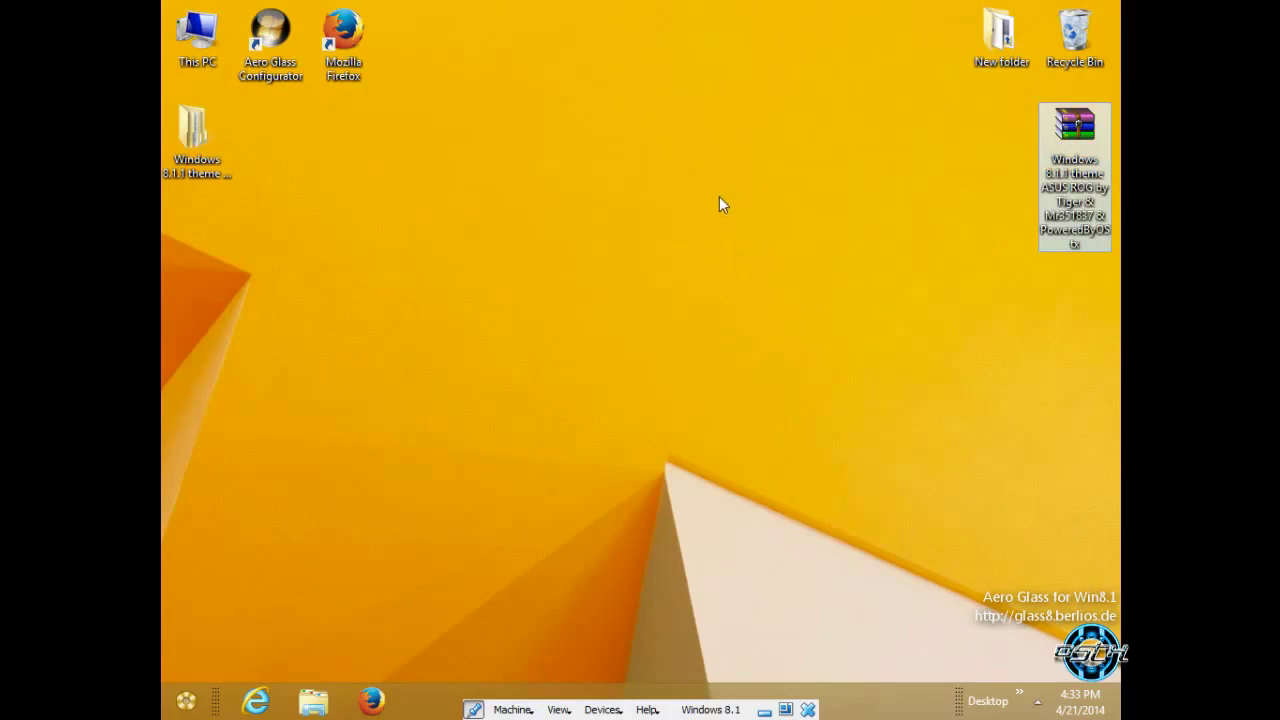
right_click(1049, 149)
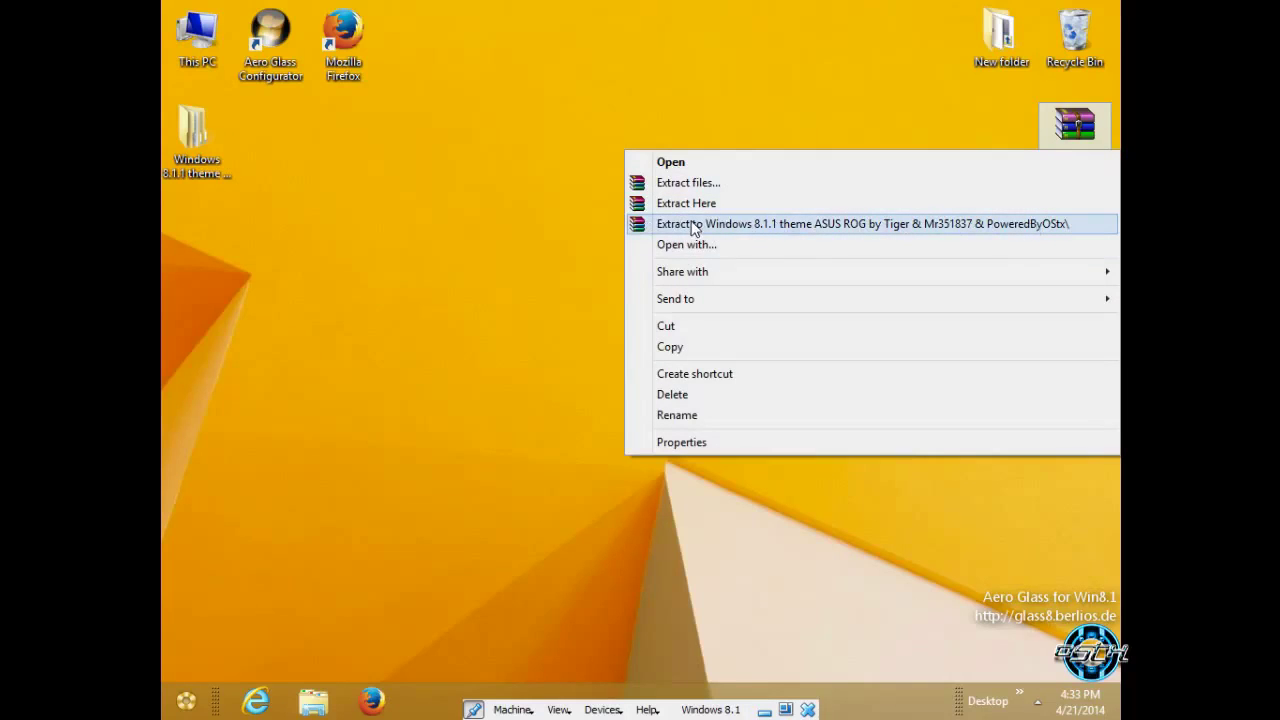
left_click(424, 195)
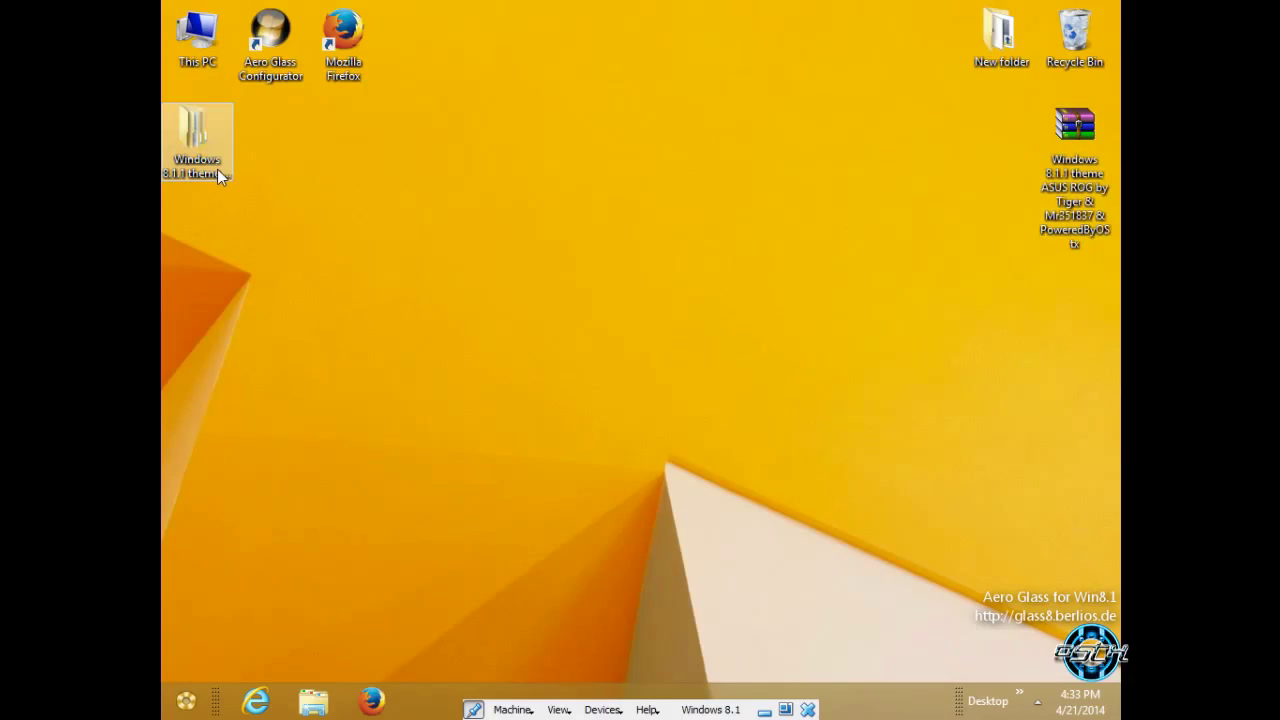
mouse_move(197, 140)
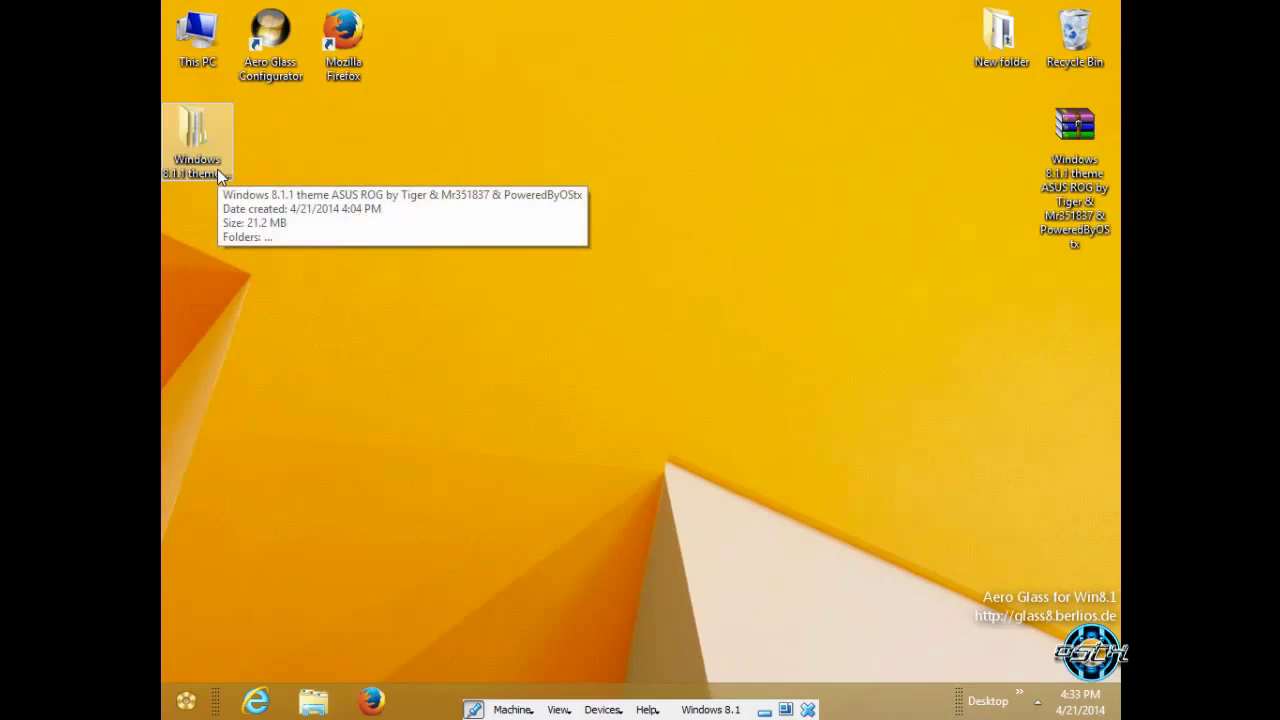
double_click(217, 169)
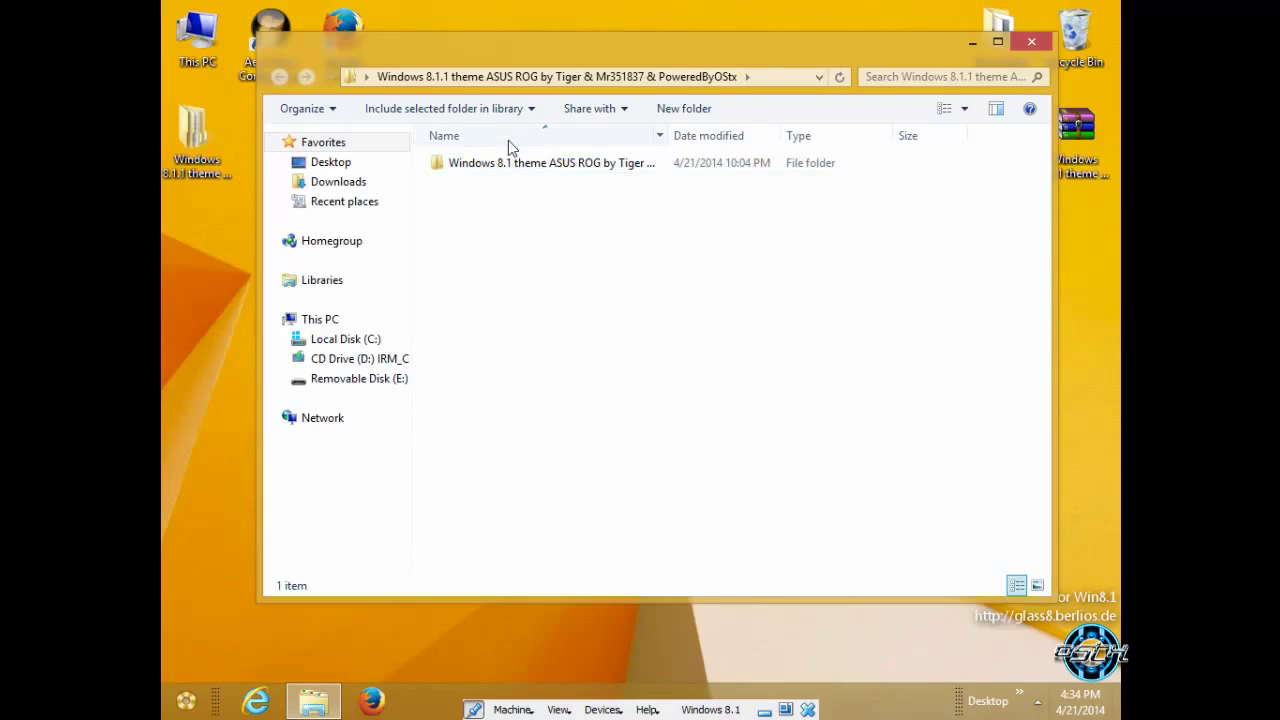
double_click(525, 165)
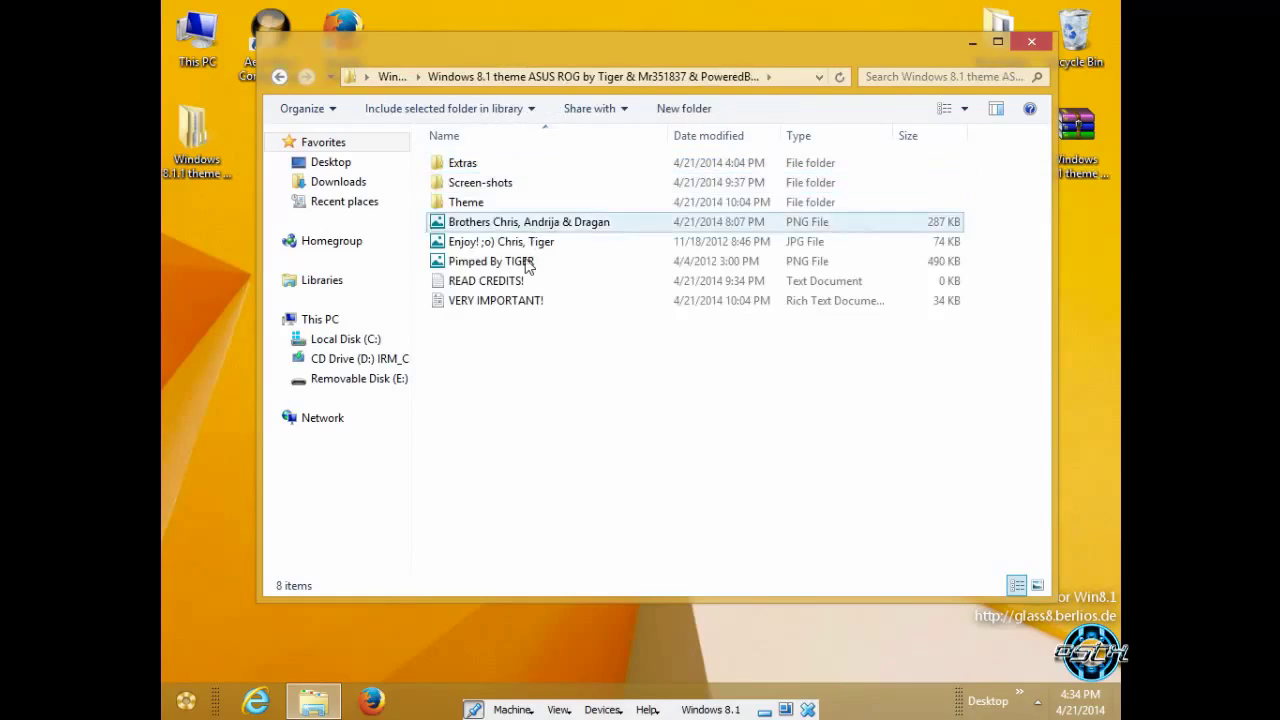
Open the Screen-shots folder in the theme folder.
left_click(478, 165)
left_click(496, 189)
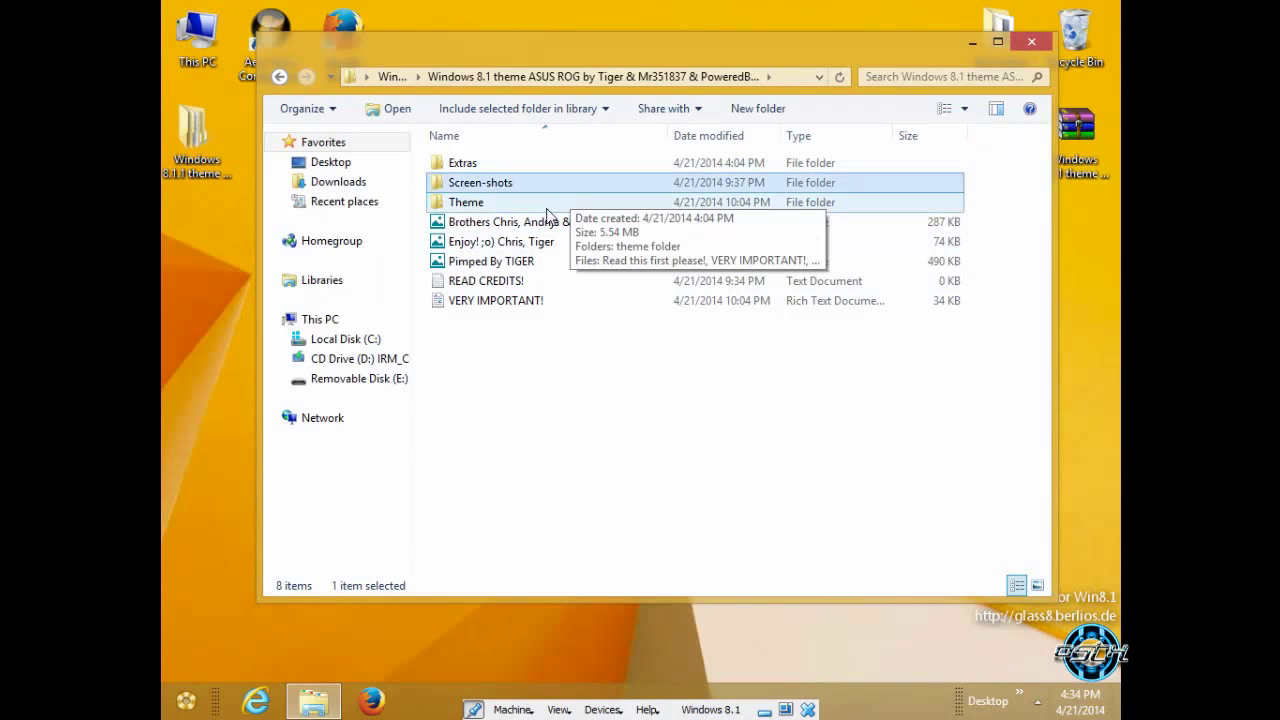
left_click(545, 204)
double_click(503, 186)
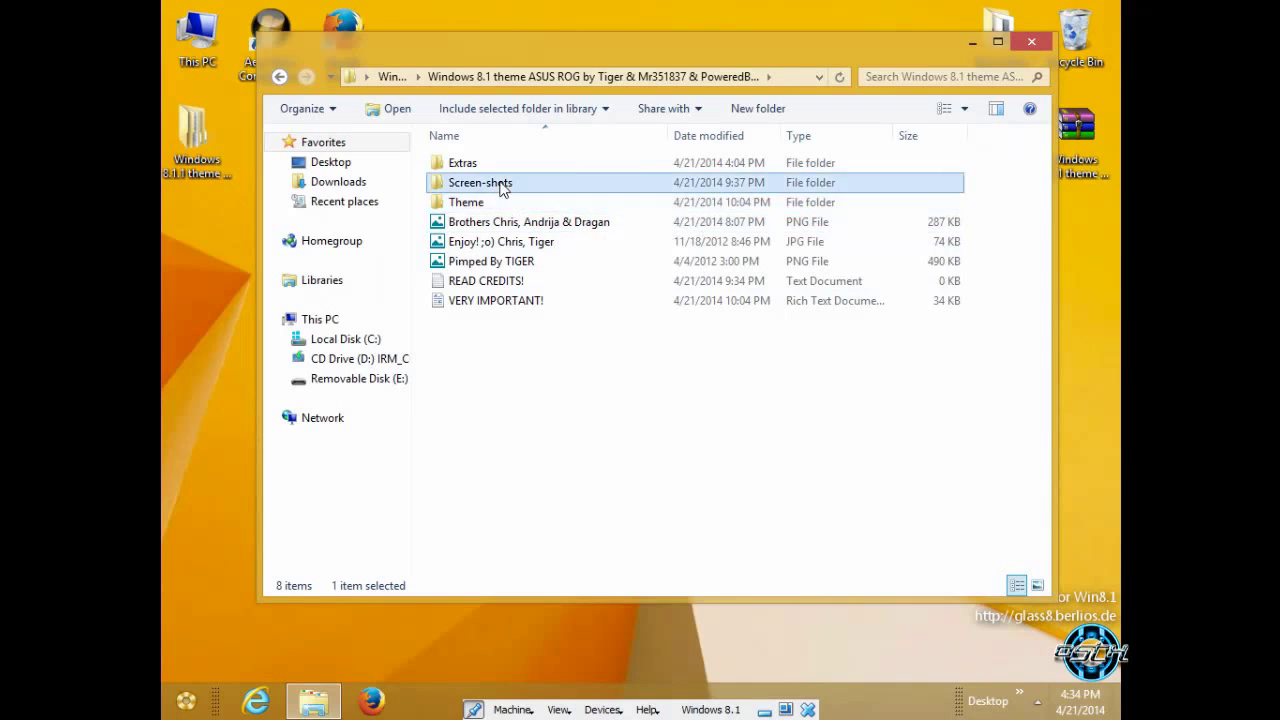
Make Windows Photo Viewer the default app for JPG files via image A's Properties.
right_click(486, 191)
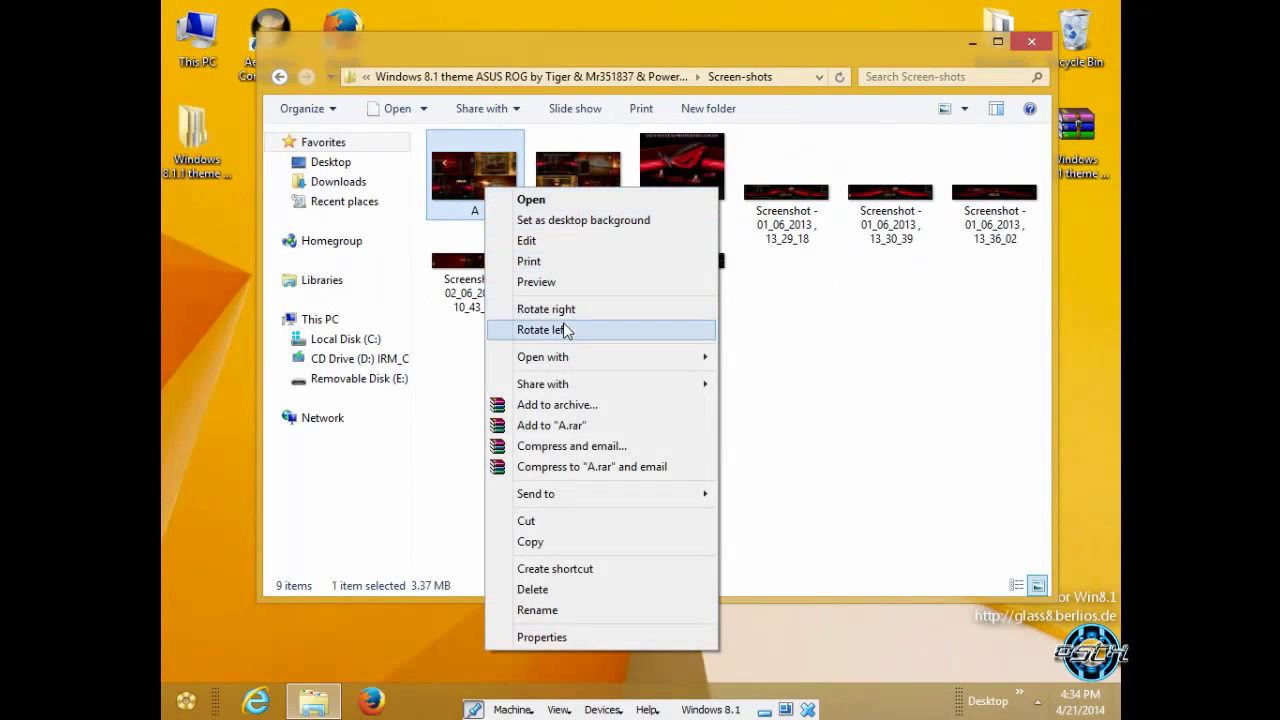
left_click(615, 634)
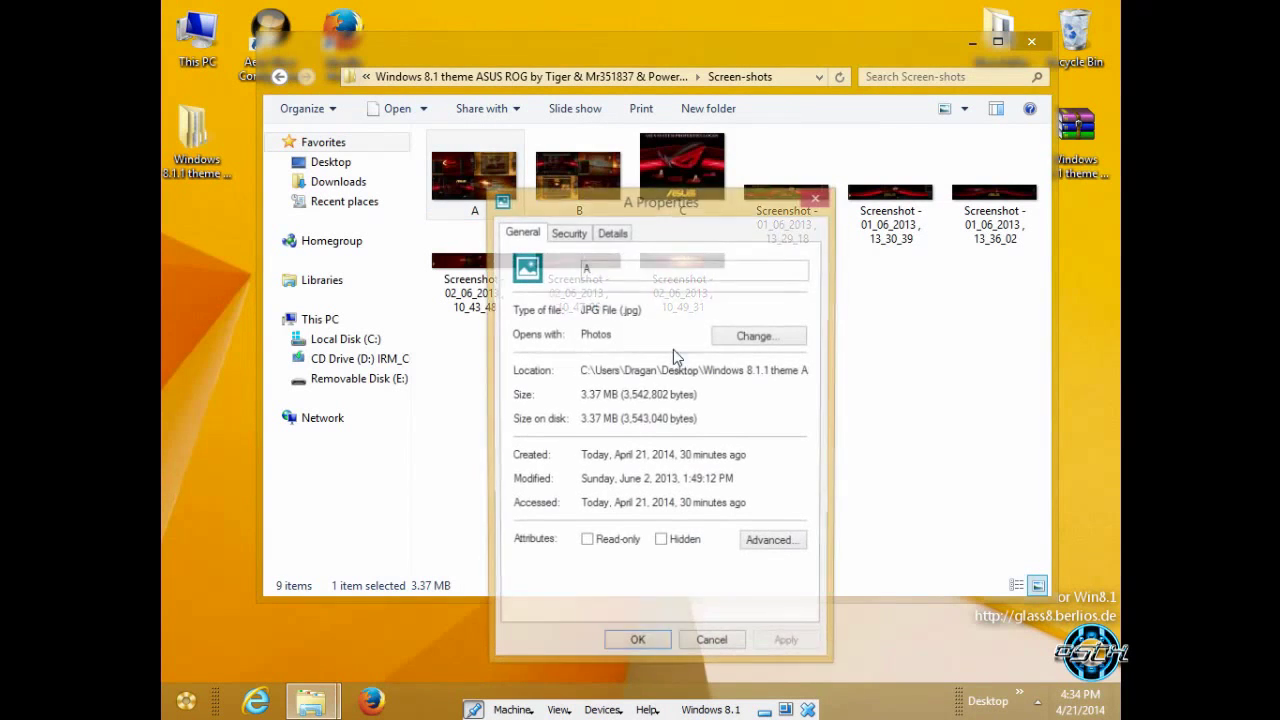
left_click(750, 338)
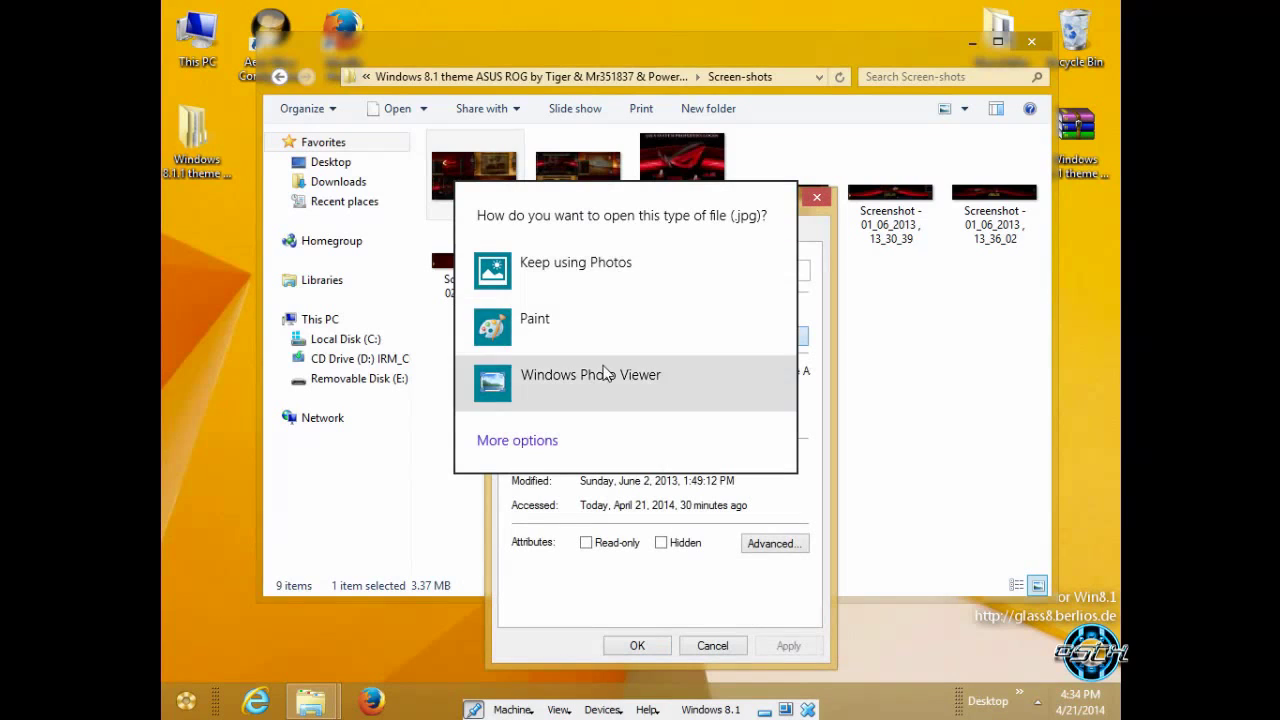
left_click(560, 376)
left_click(637, 632)
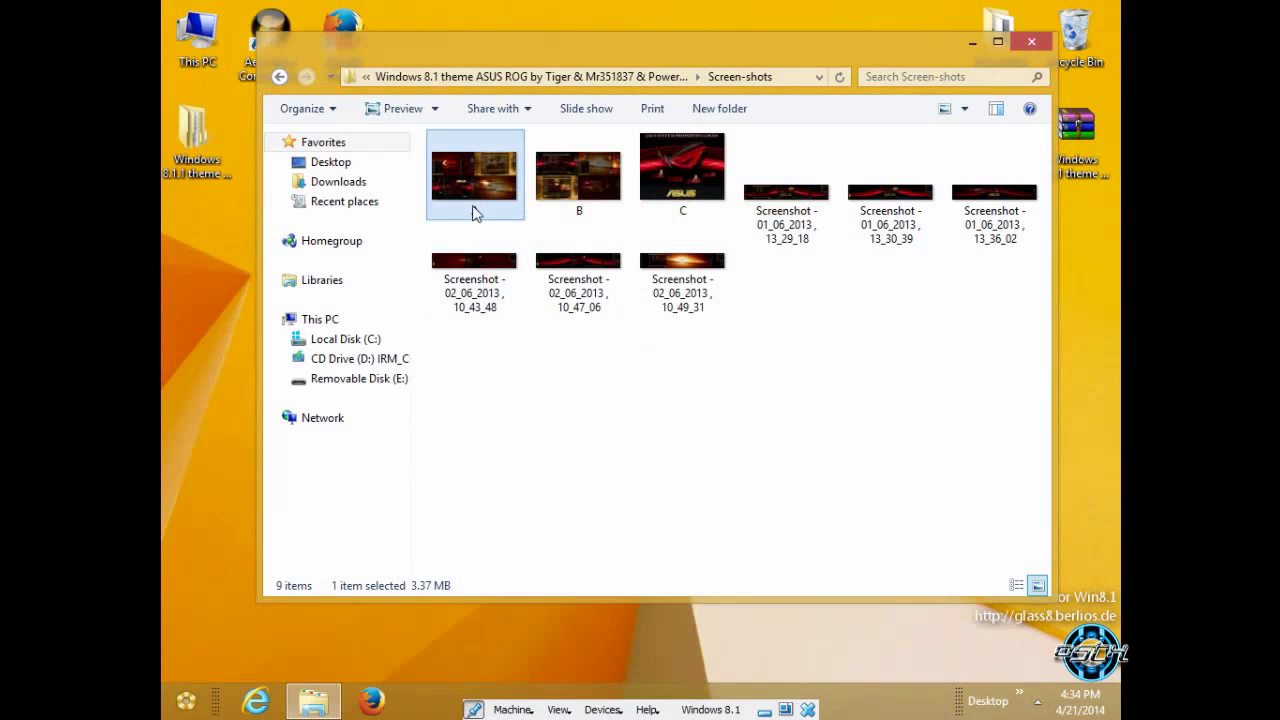
View image A and the next screenshot in Photo Viewer, then close it.
double_click(474, 207)
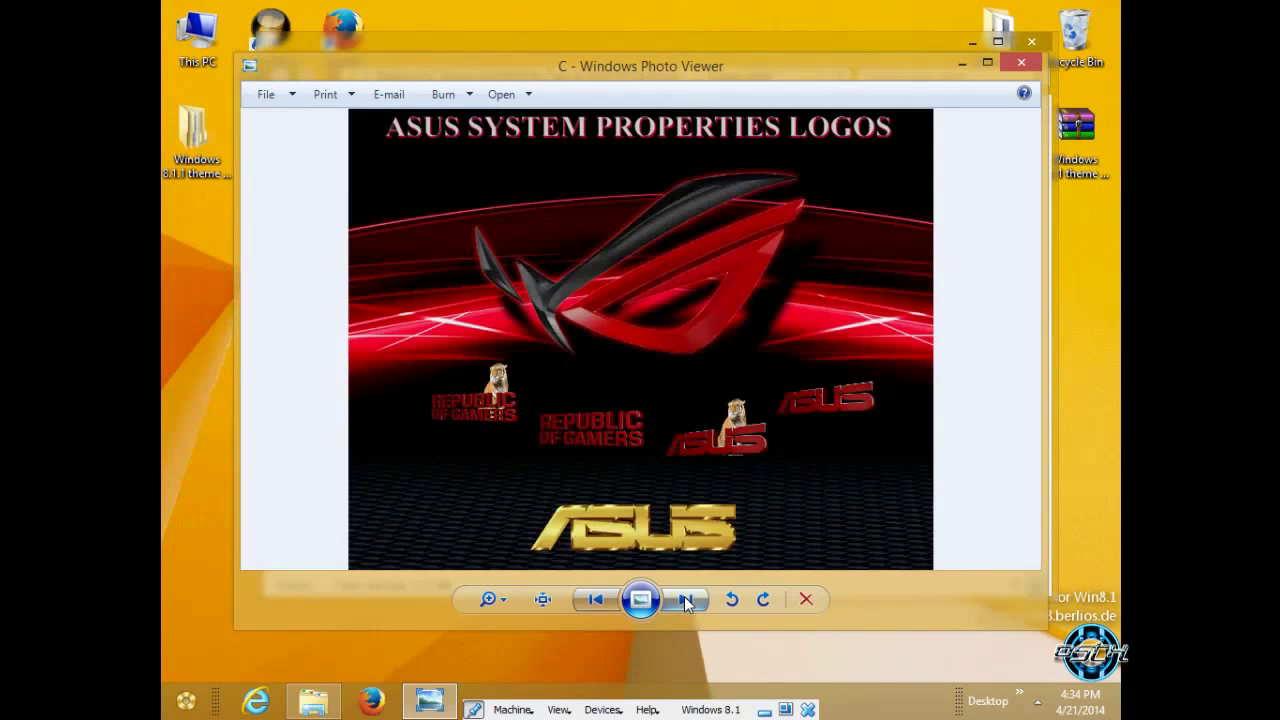
left_click(684, 598)
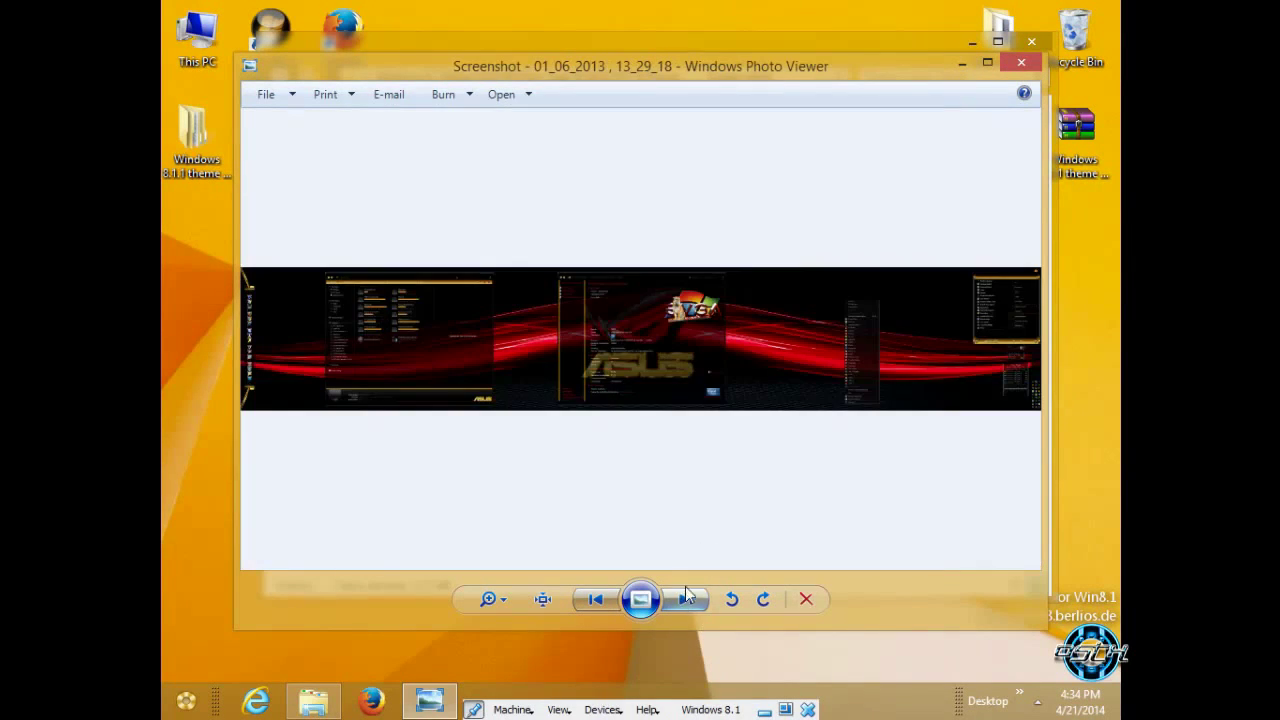
left_click(1021, 66)
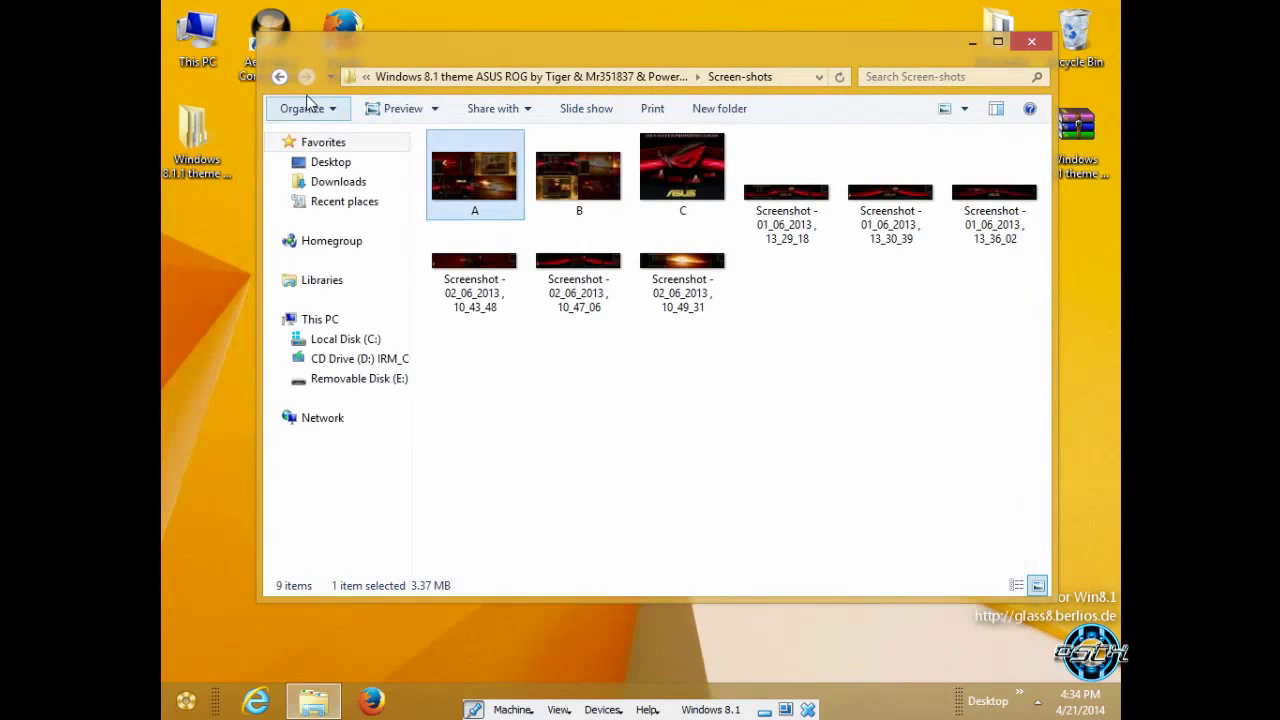
In the Theme folder's inner folder, select both ASUS ROG items and use their context menu.
left_click(280, 77)
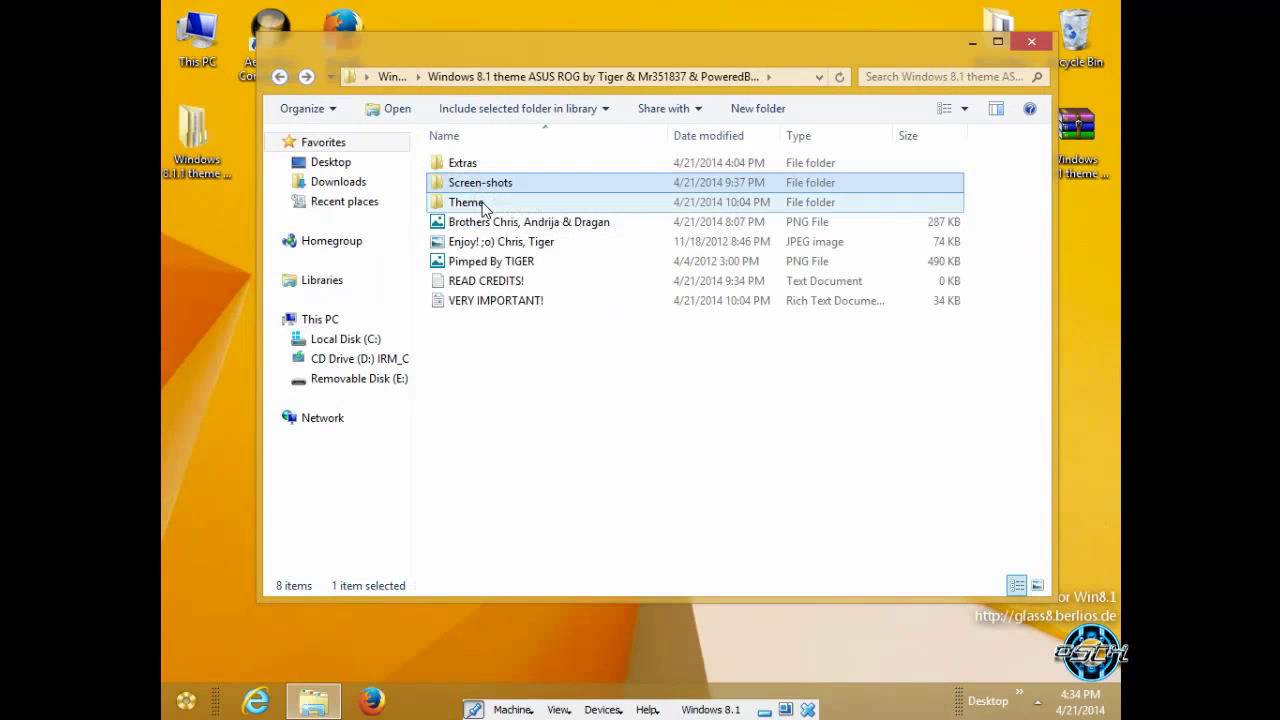
double_click(484, 205)
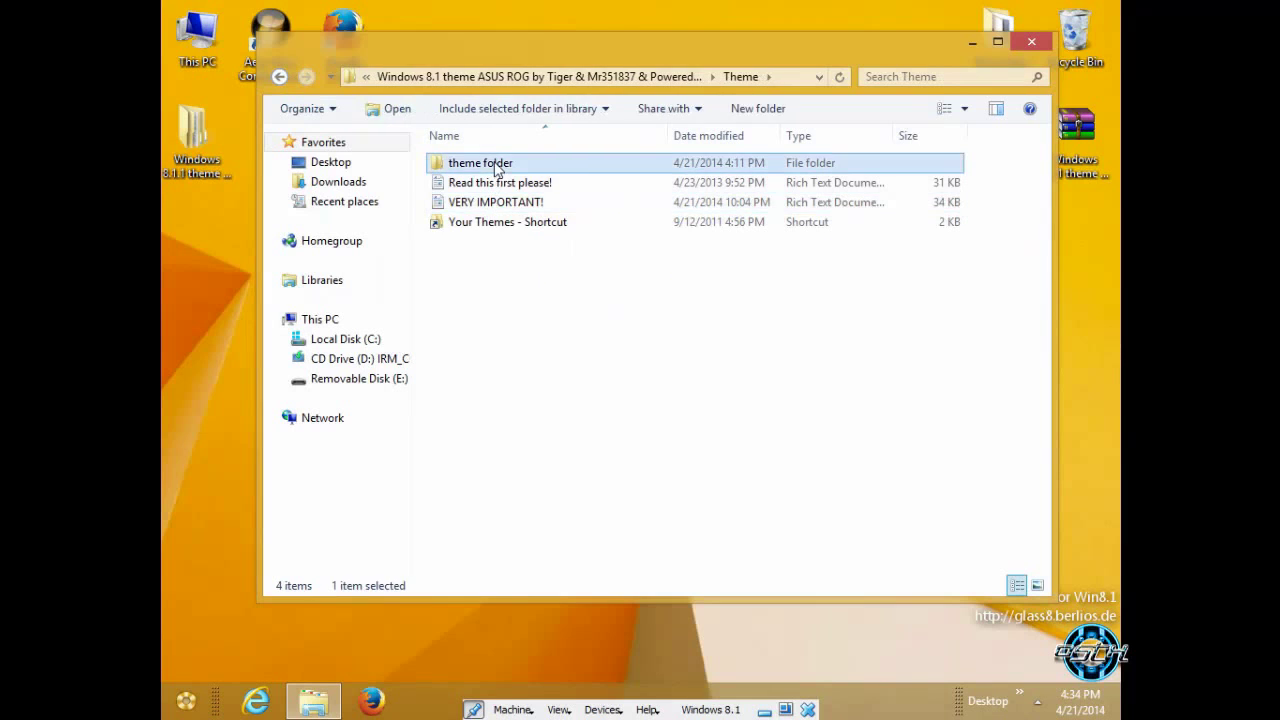
double_click(495, 165)
left_click_drag(489, 214, 600, 160)
right_click(652, 165)
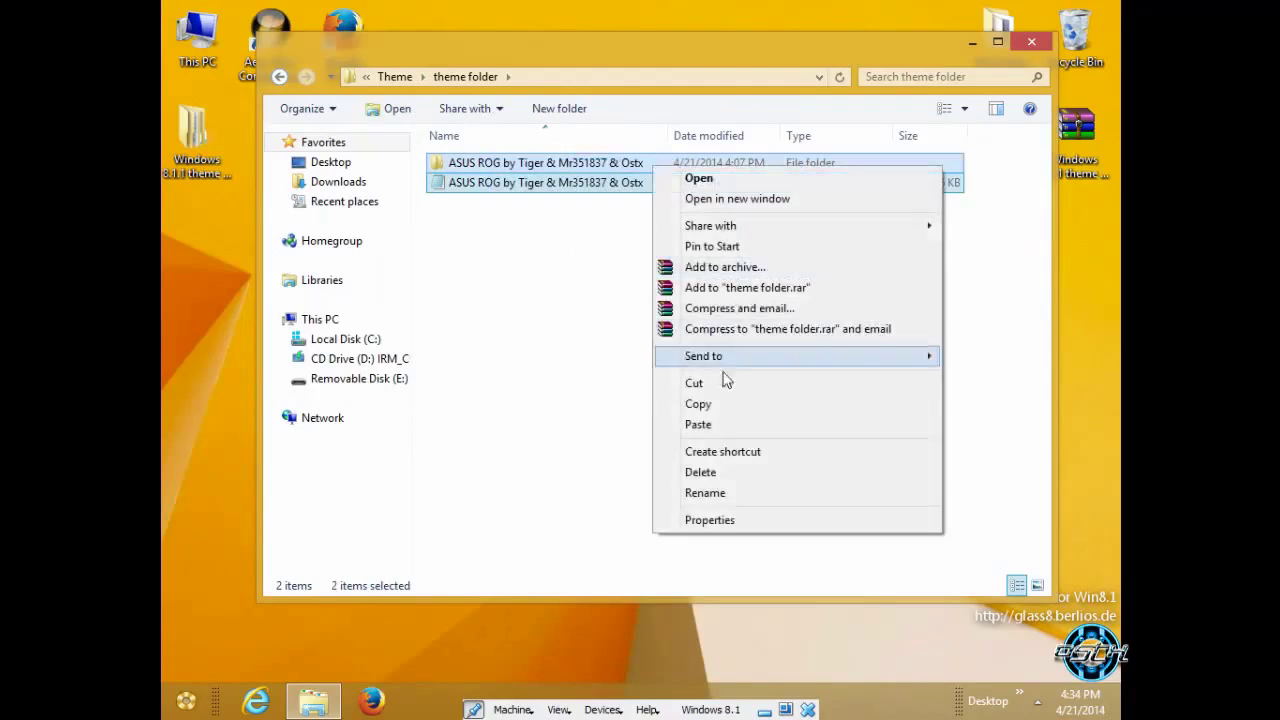
left_click(725, 380)
Reach C:\Windows\Resources\Themes through the Your Themes shortcut, then close Explorer.
left_click(280, 77)
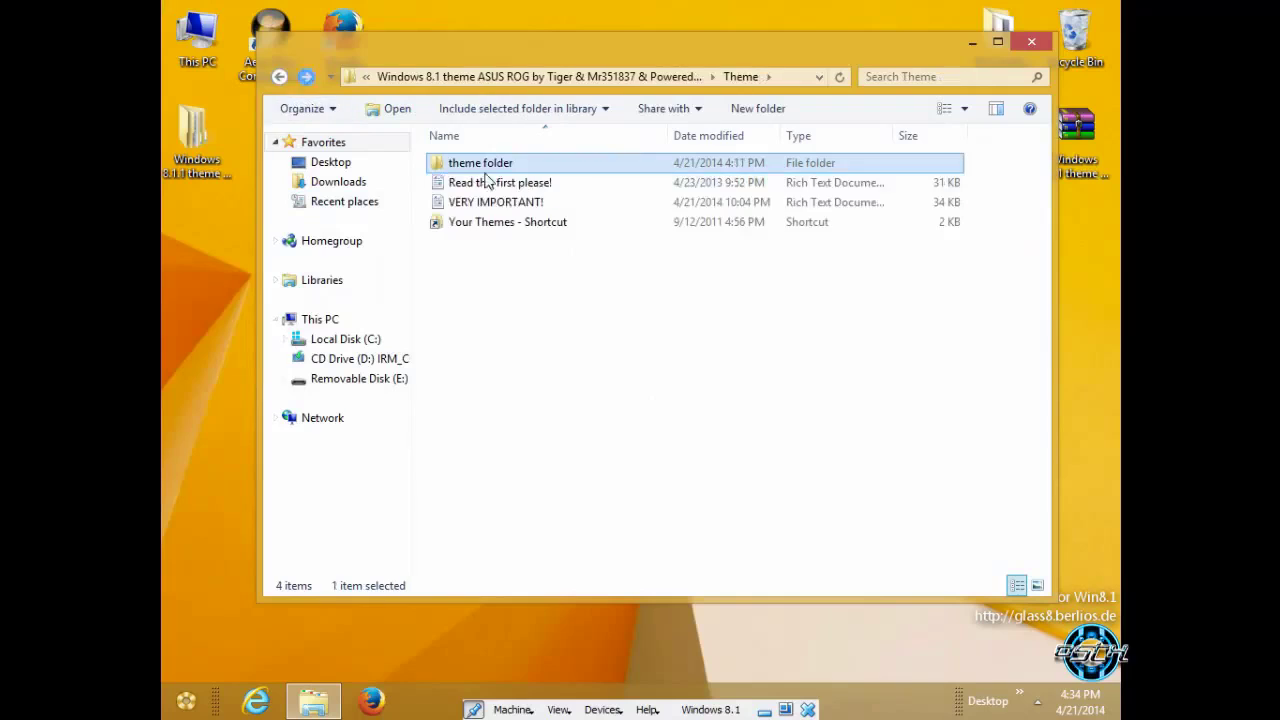
left_click(504, 233)
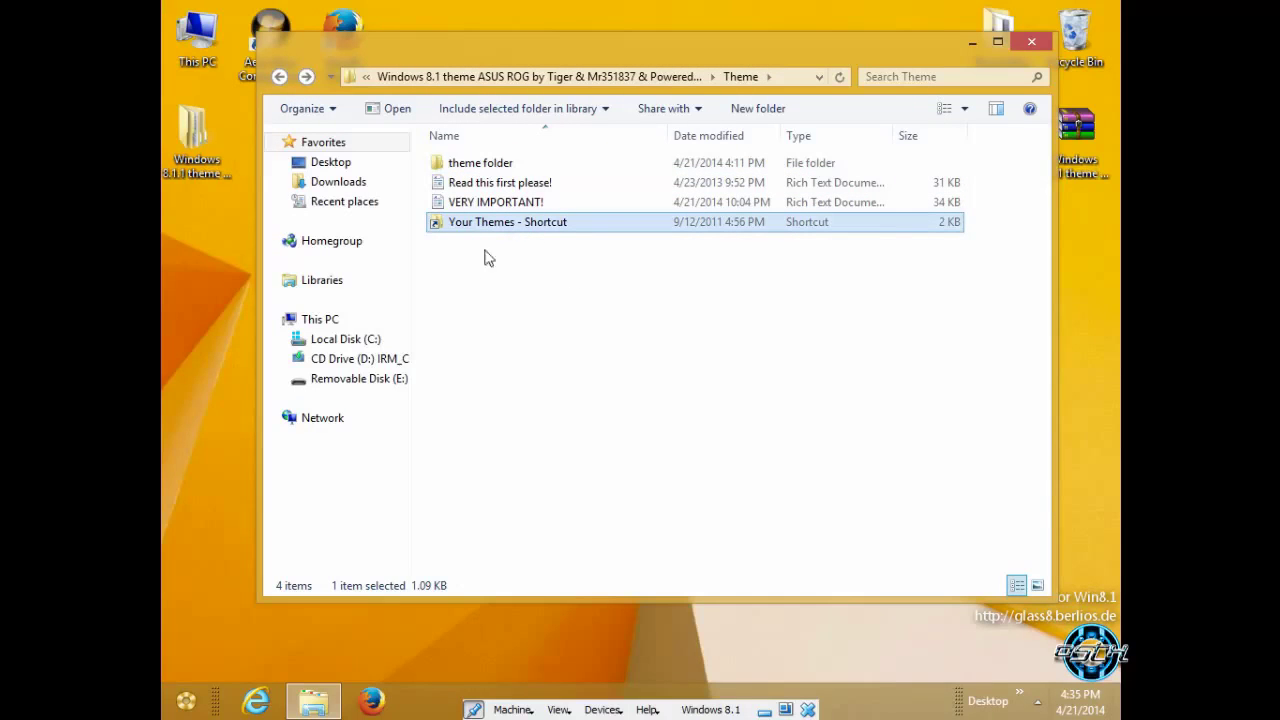
double_click(490, 229)
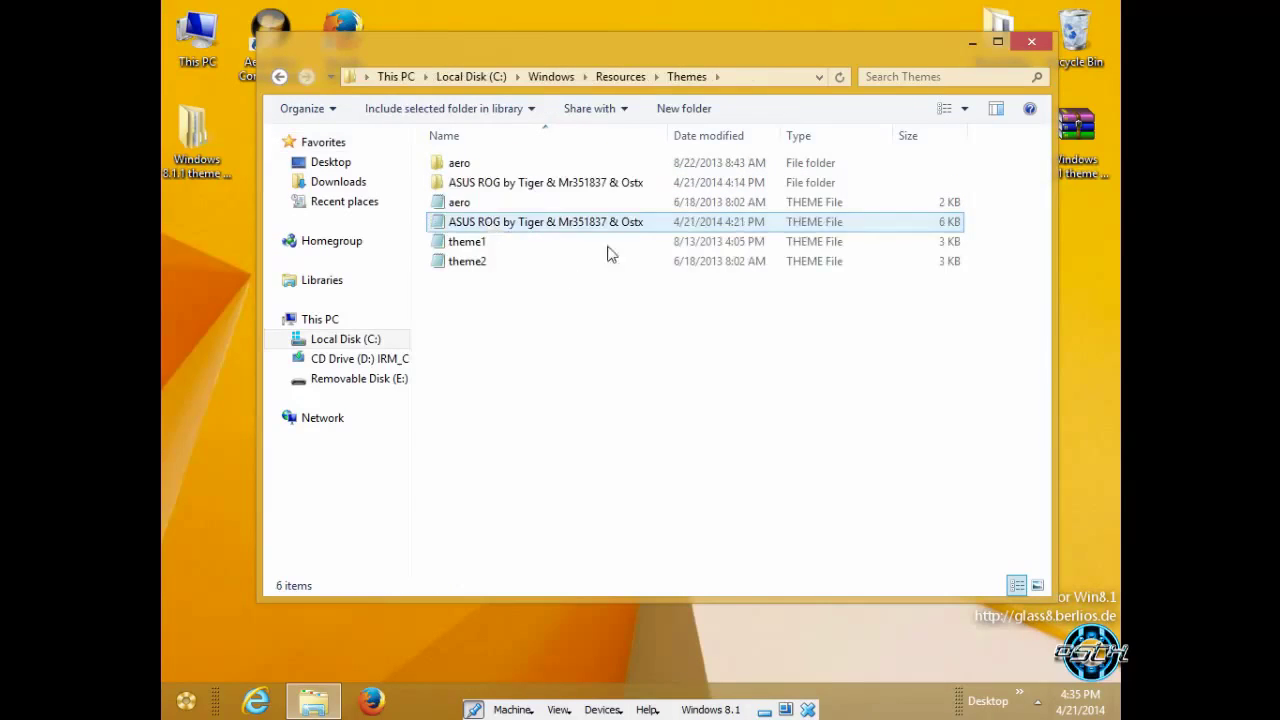
right_click(655, 387)
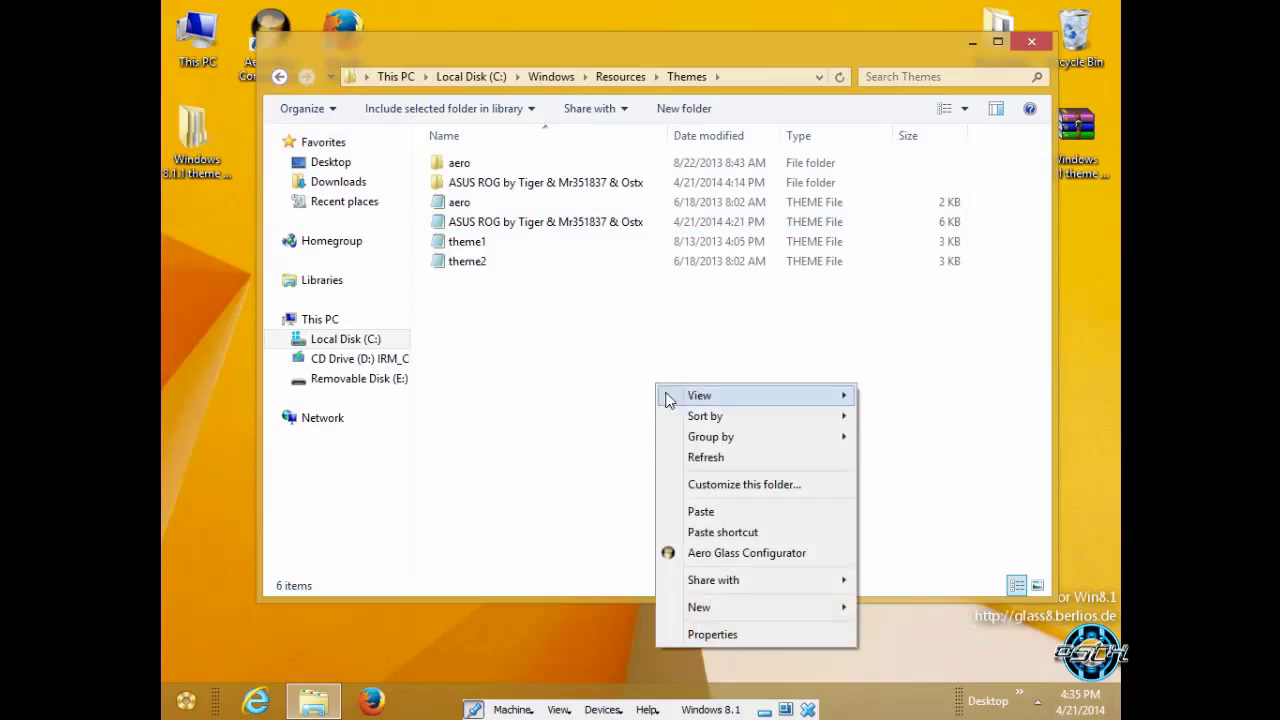
left_click(578, 404)
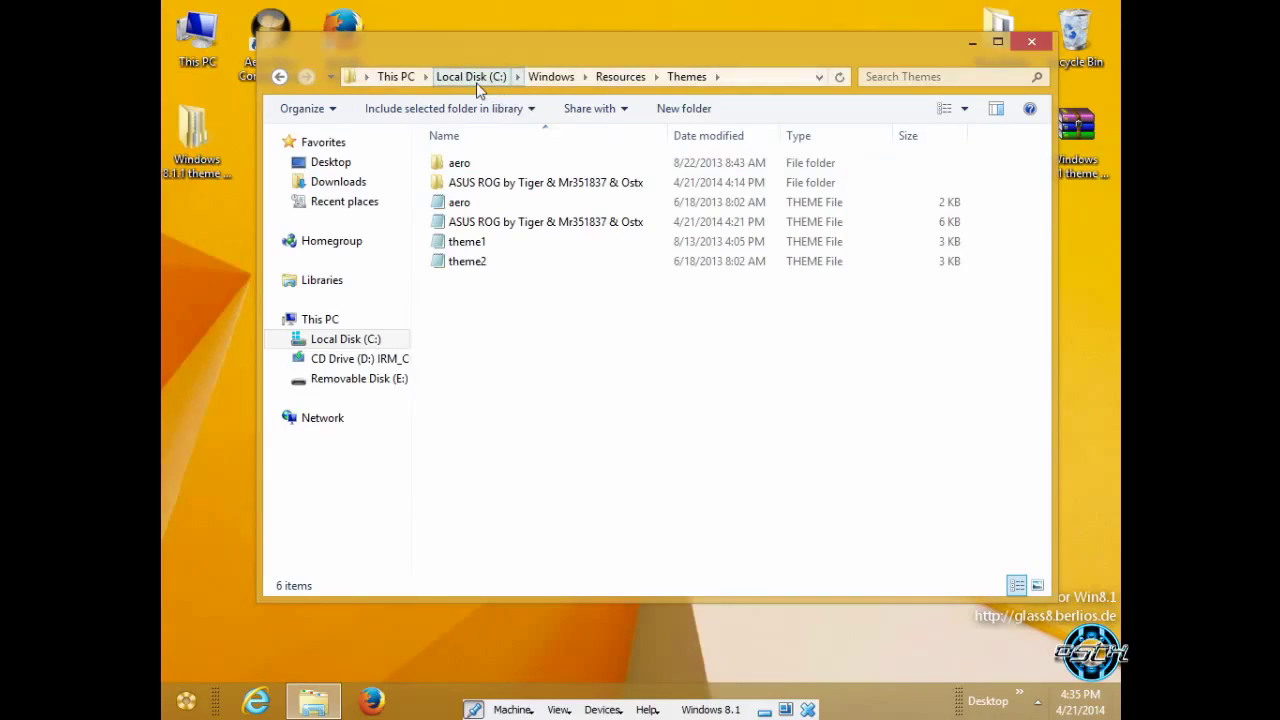
left_click(280, 77)
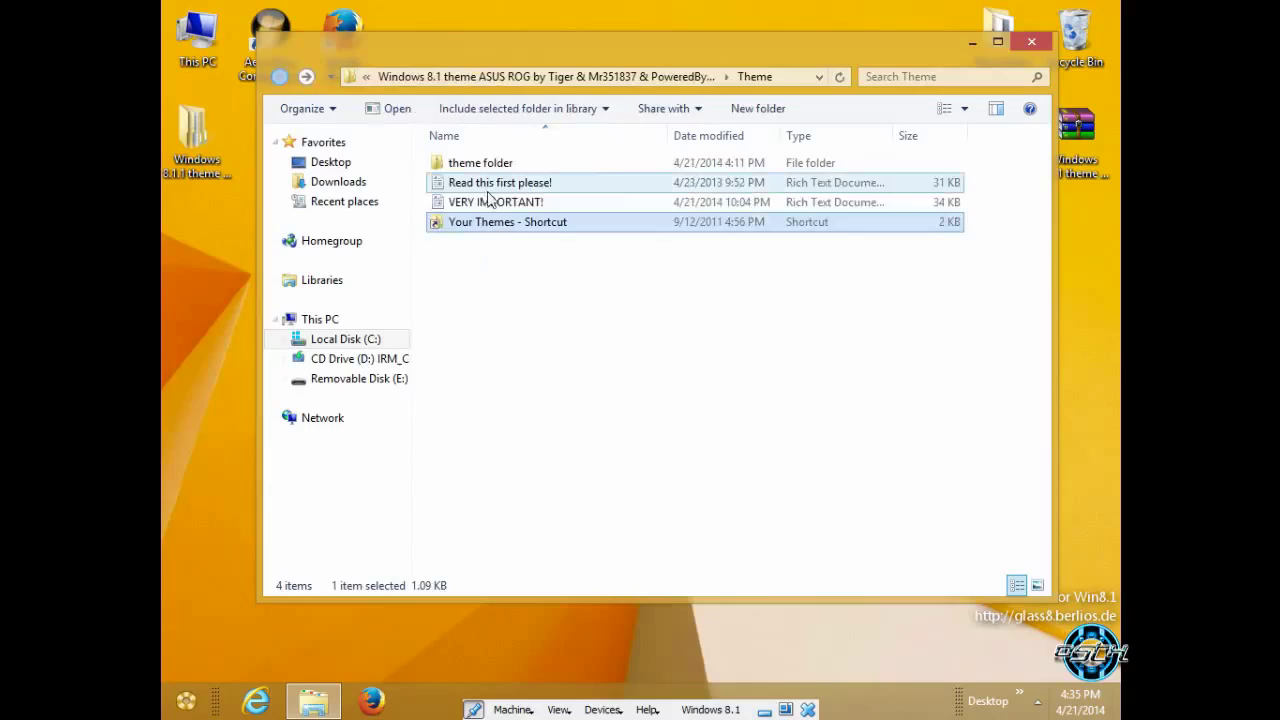
double_click(527, 226)
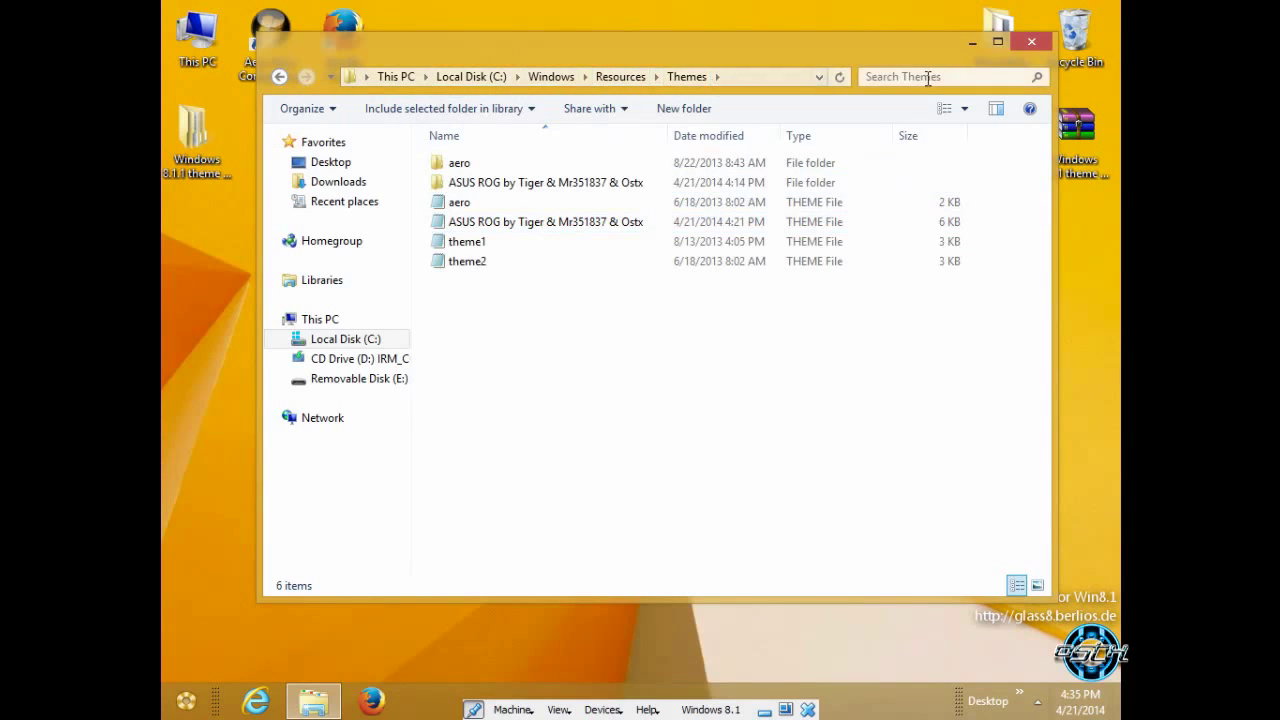
left_click(1030, 43)
Apply ASUS ROG from Personalization's Installed Themes, close the window, and refresh the desktop.
right_click(505, 158)
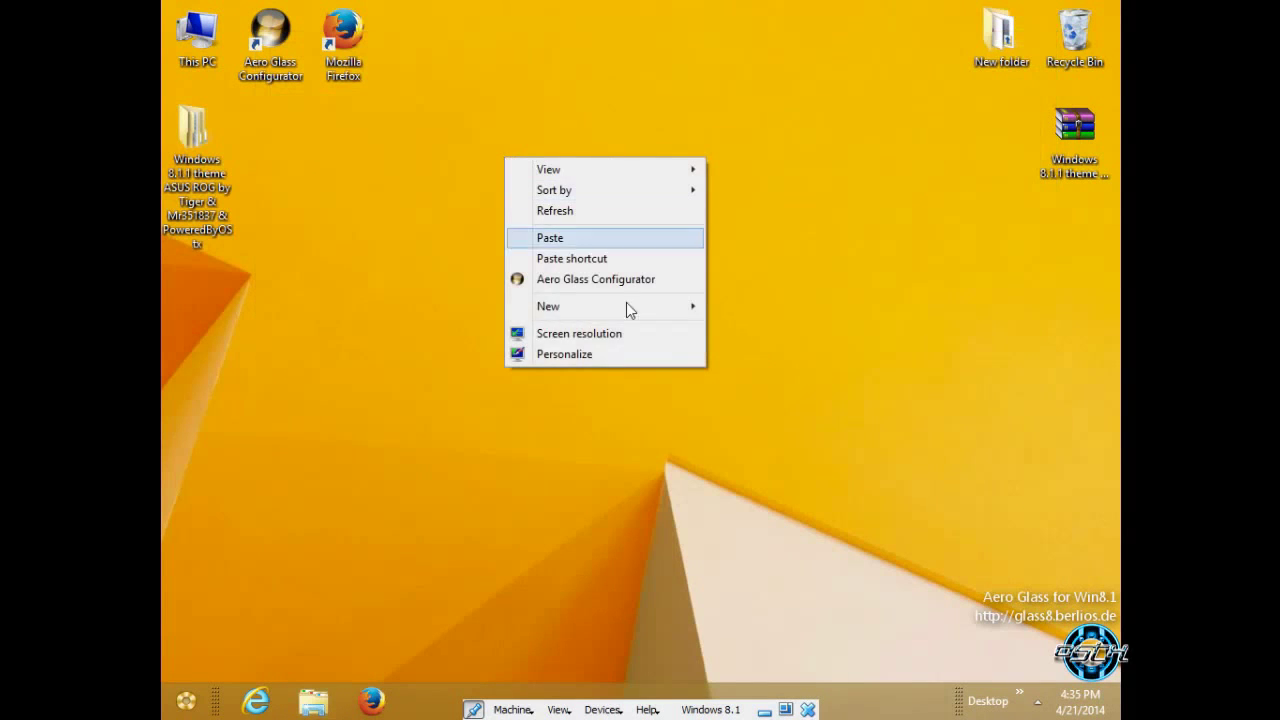
left_click(600, 357)
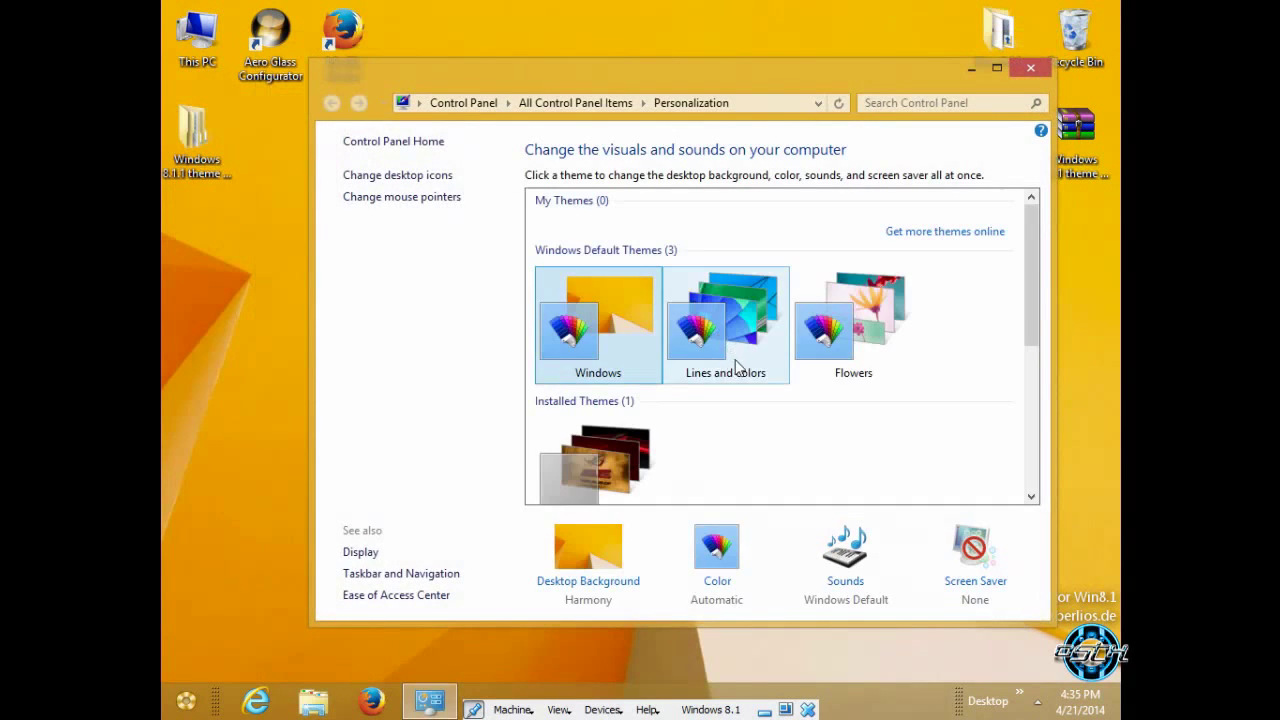
scroll(736, 366, "down", 2)
left_click(645, 378)
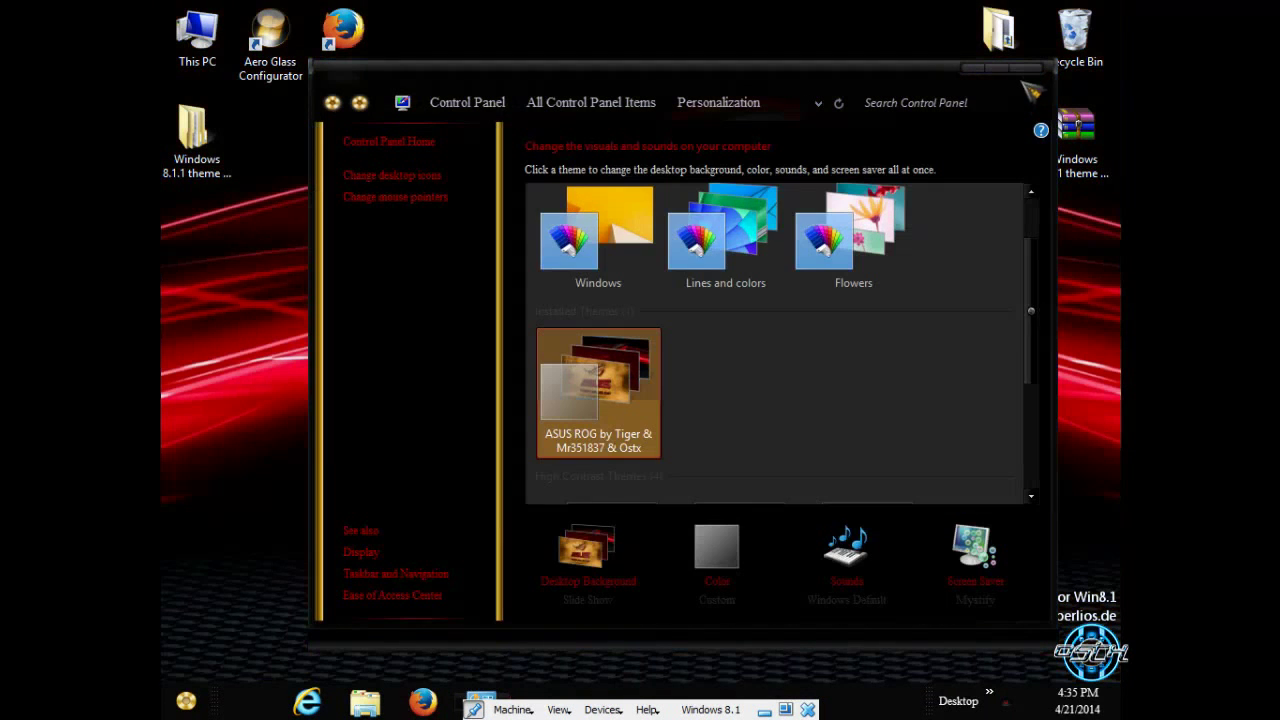
left_click(1033, 70)
right_click(440, 208)
left_click(523, 263)
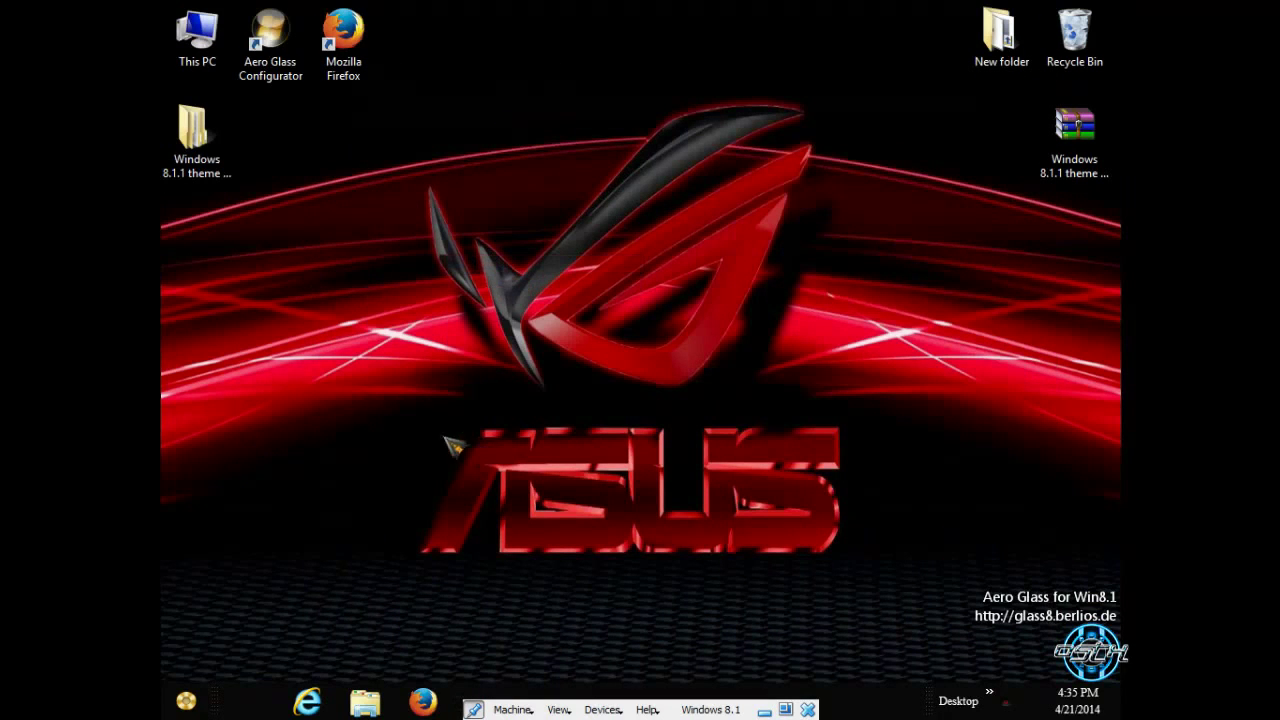
Browse the Windows 8.1.1 theme folder down to Extras > Blackglass, then close it.
double_click(197, 140)
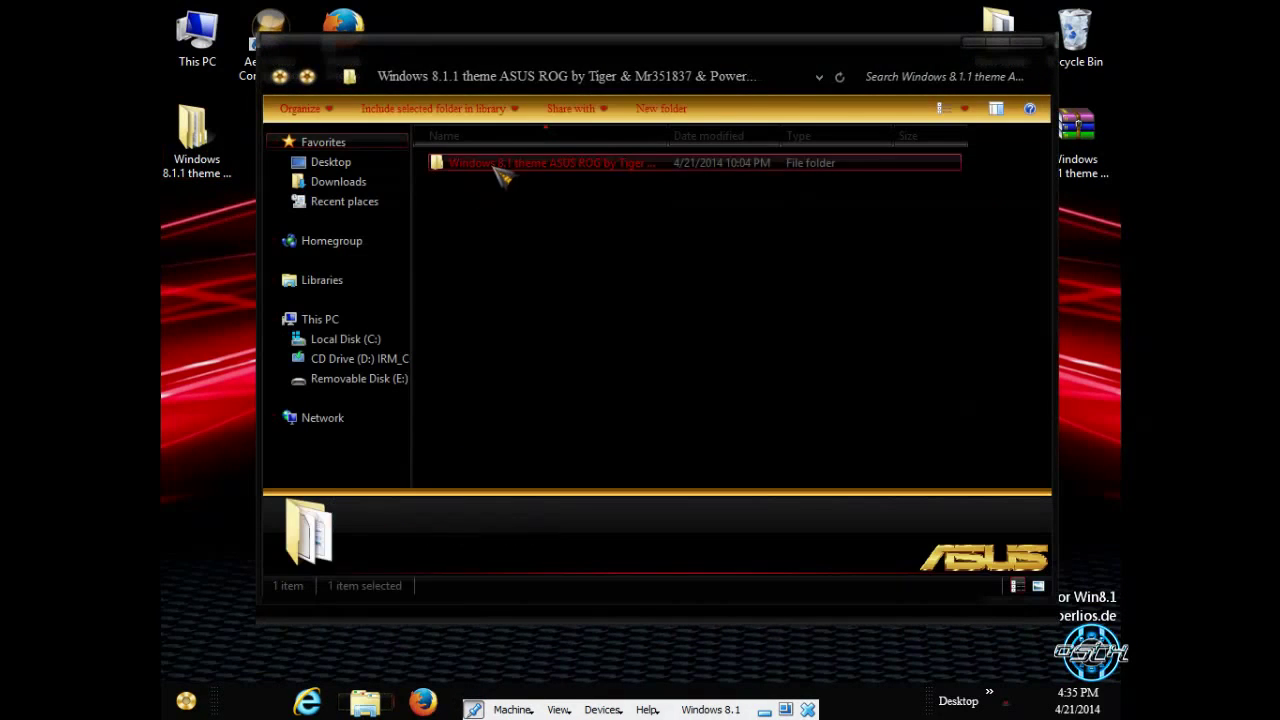
double_click(462, 163)
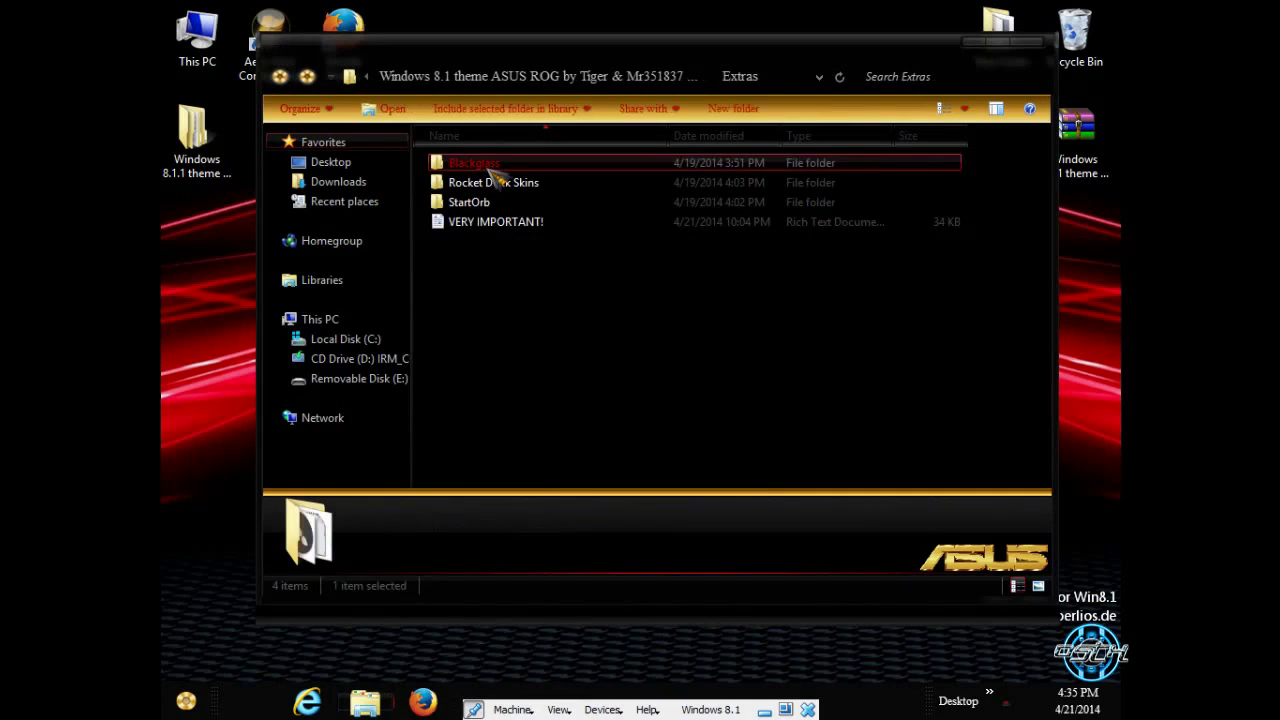
left_click(490, 183)
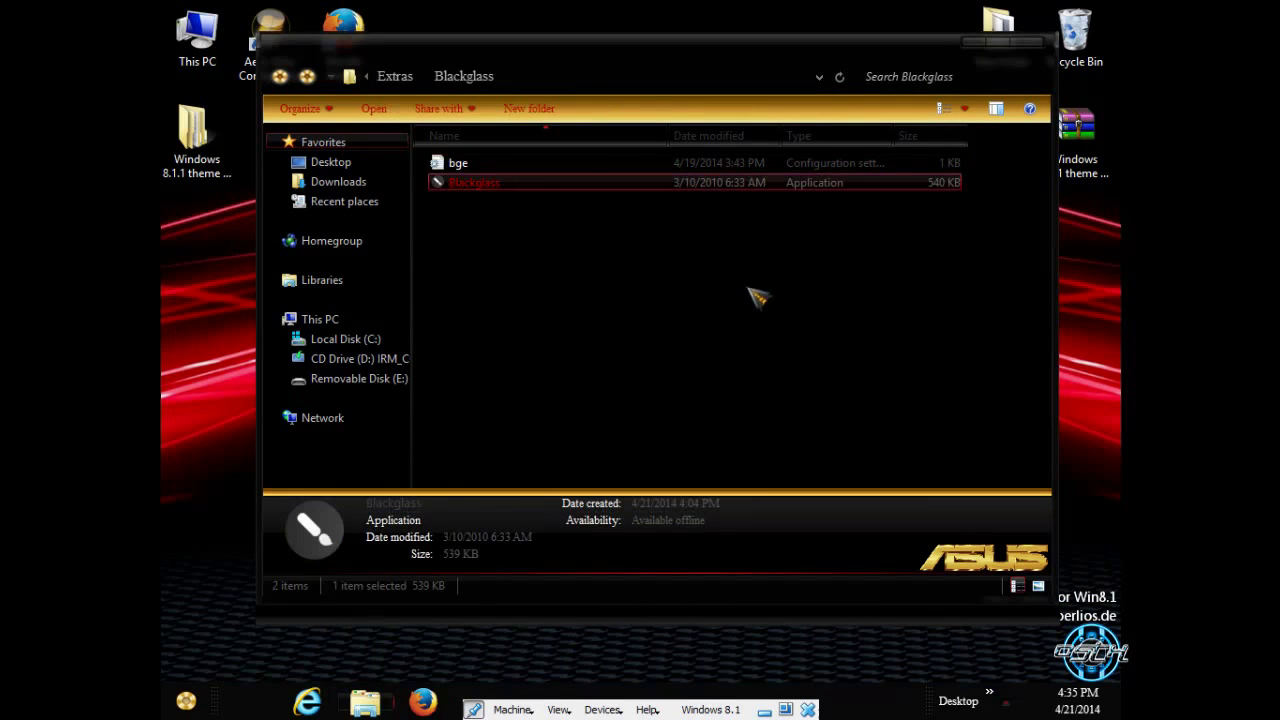
left_click(1036, 56)
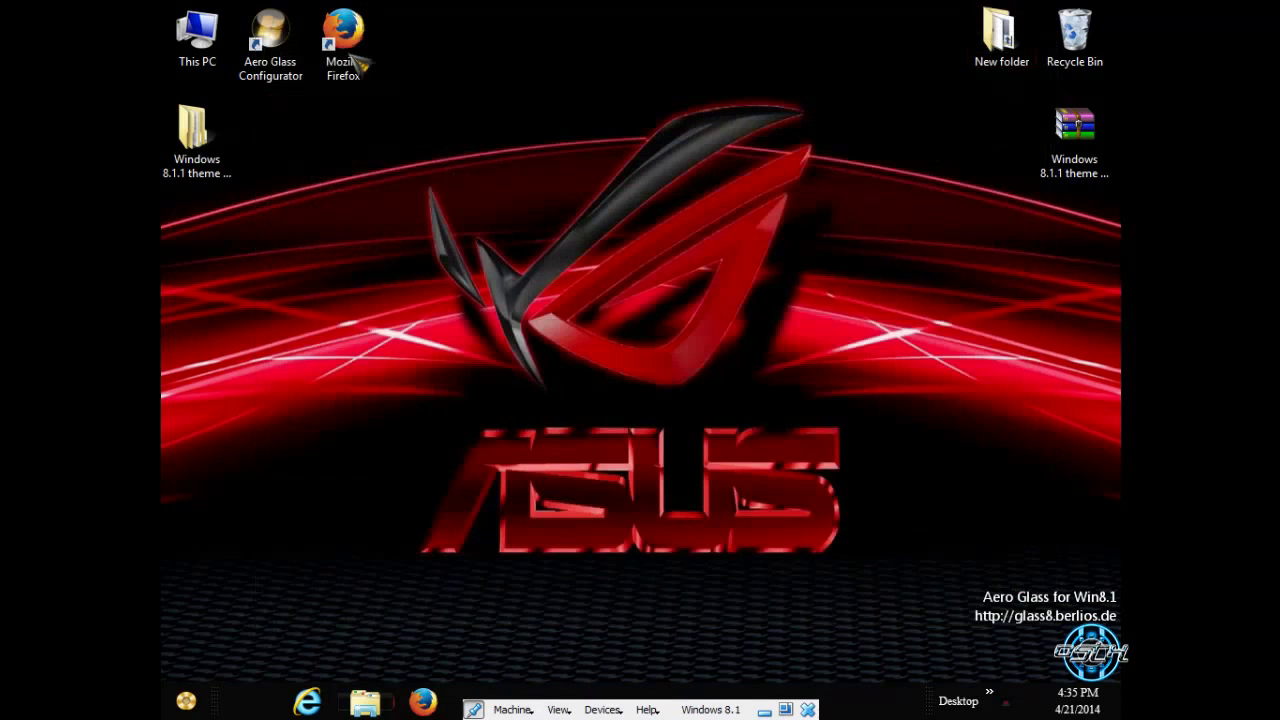
Open This PC, move its window around and close it, then open and close the start menu.
double_click(197, 40)
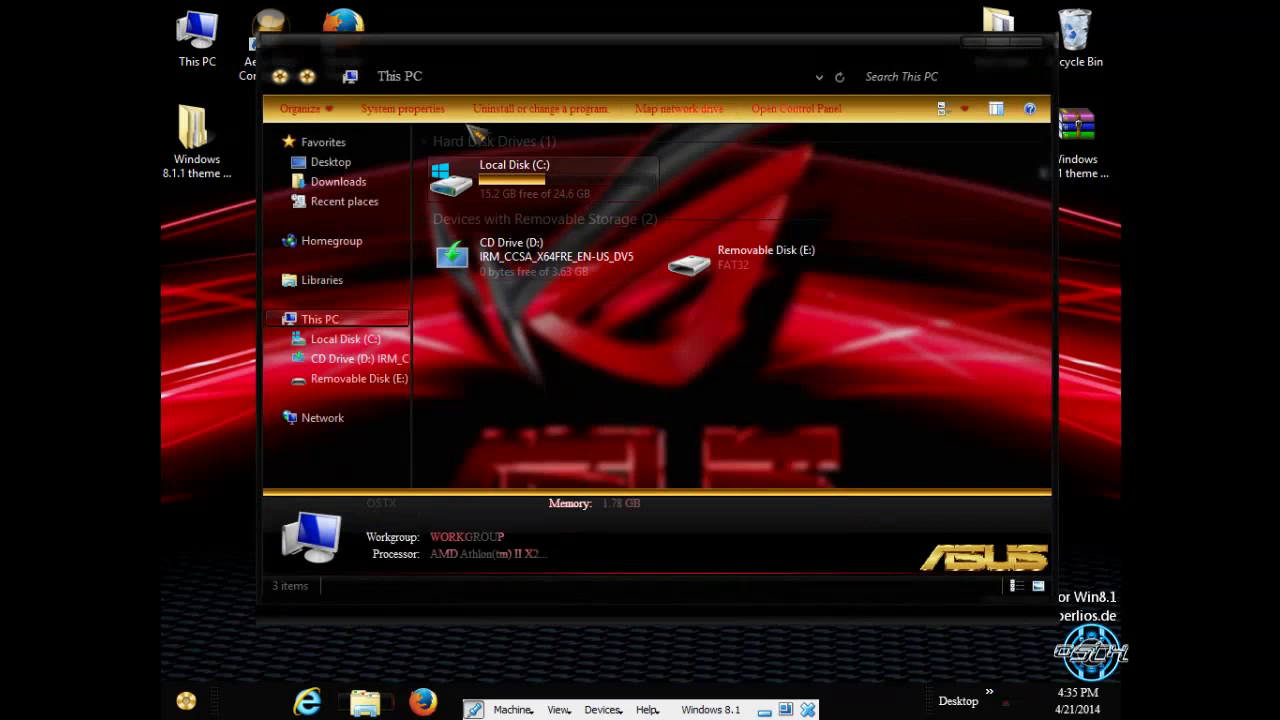
left_click_drag(565, 68, 593, 125)
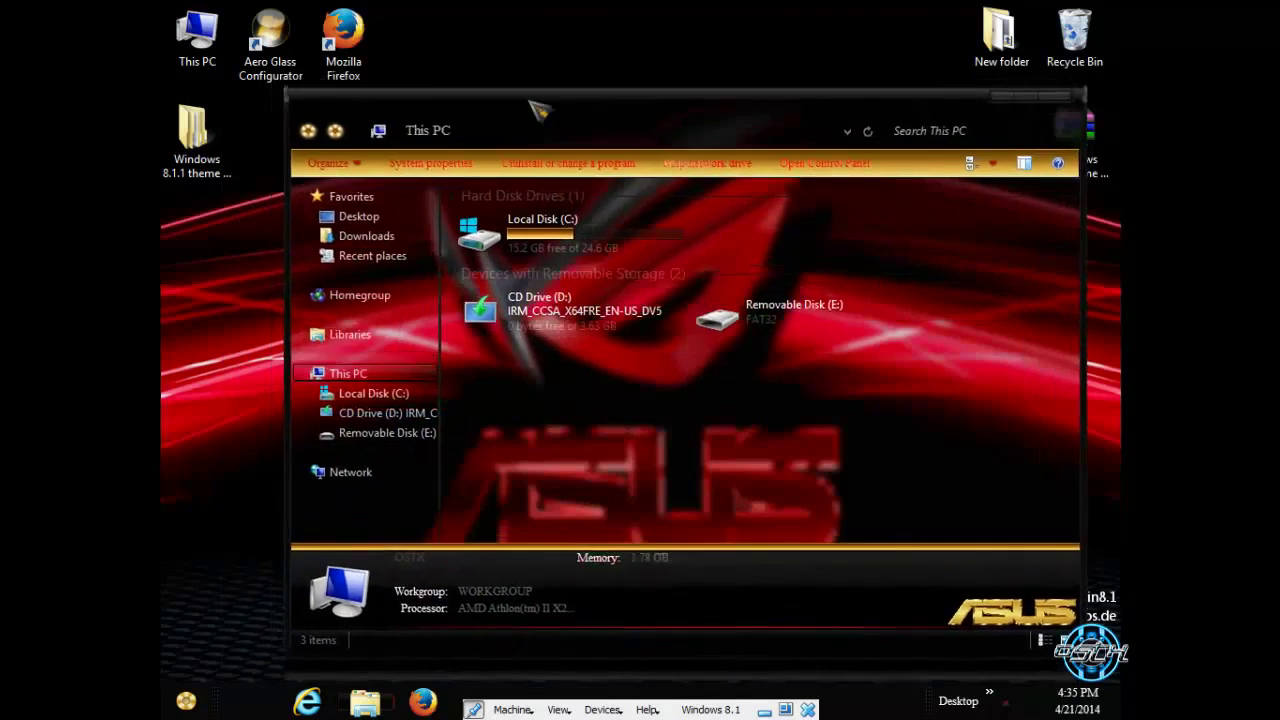
left_click_drag(593, 125, 581, 81)
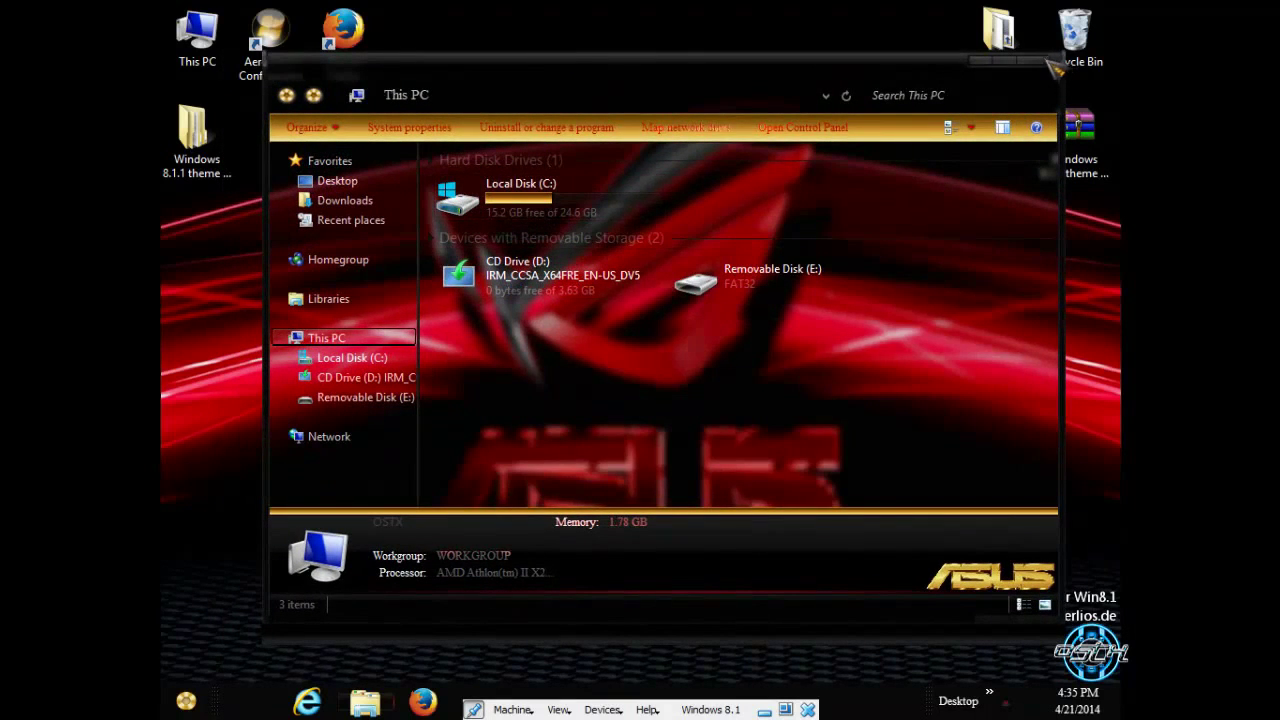
left_click(1038, 62)
left_click(186, 700)
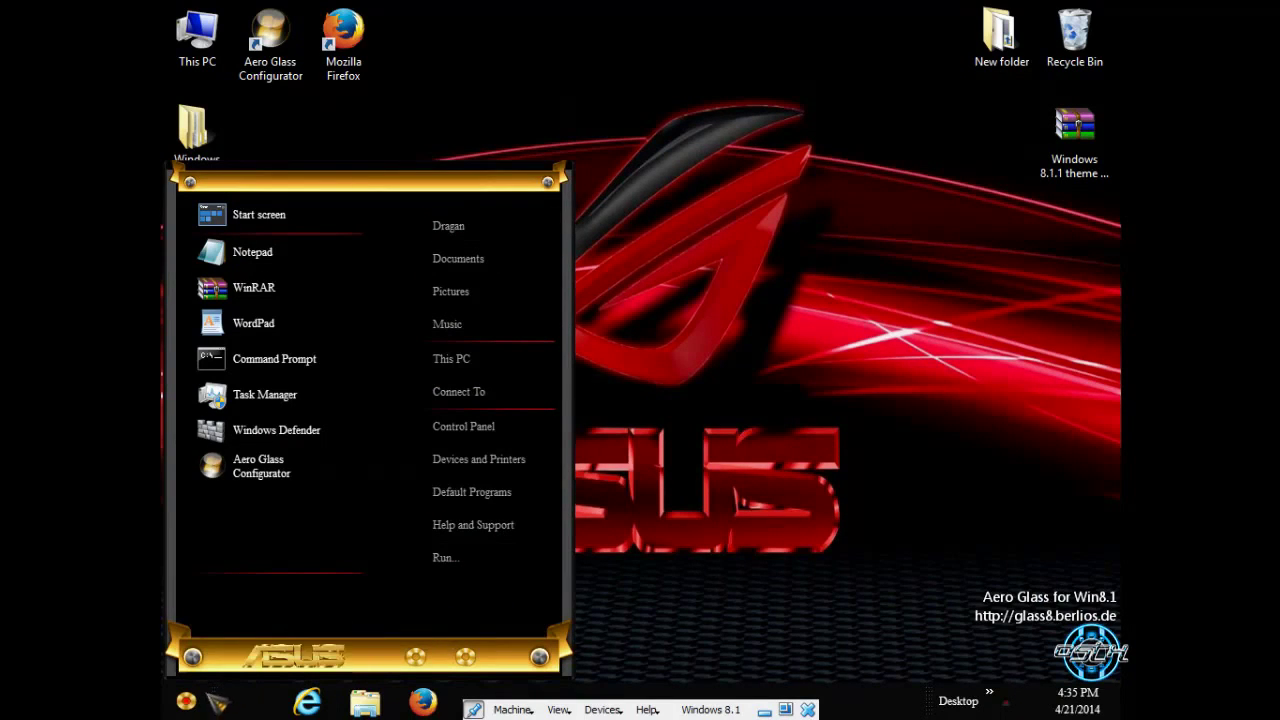
left_click(190, 702)
Refresh the desktop, browse to the theme's Extras > StartOrb folder, close it, and right-click Start.
right_click(515, 247)
left_click(572, 288)
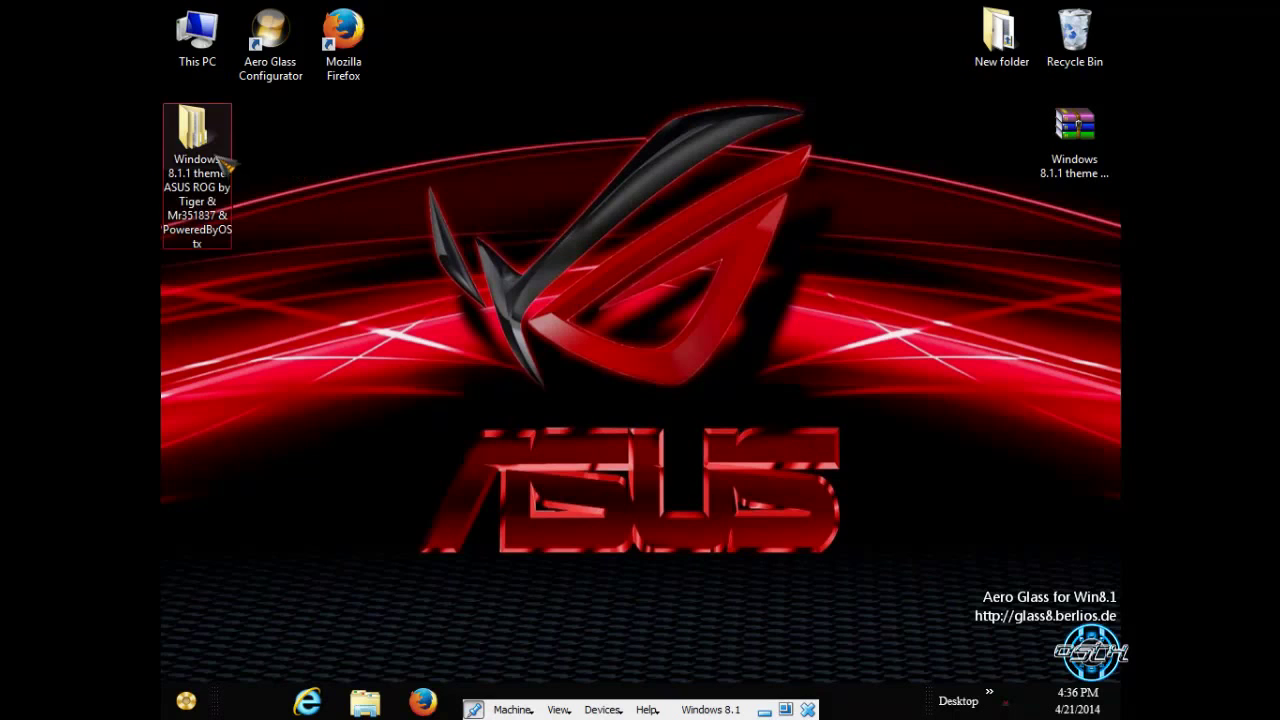
double_click(193, 135)
double_click(508, 182)
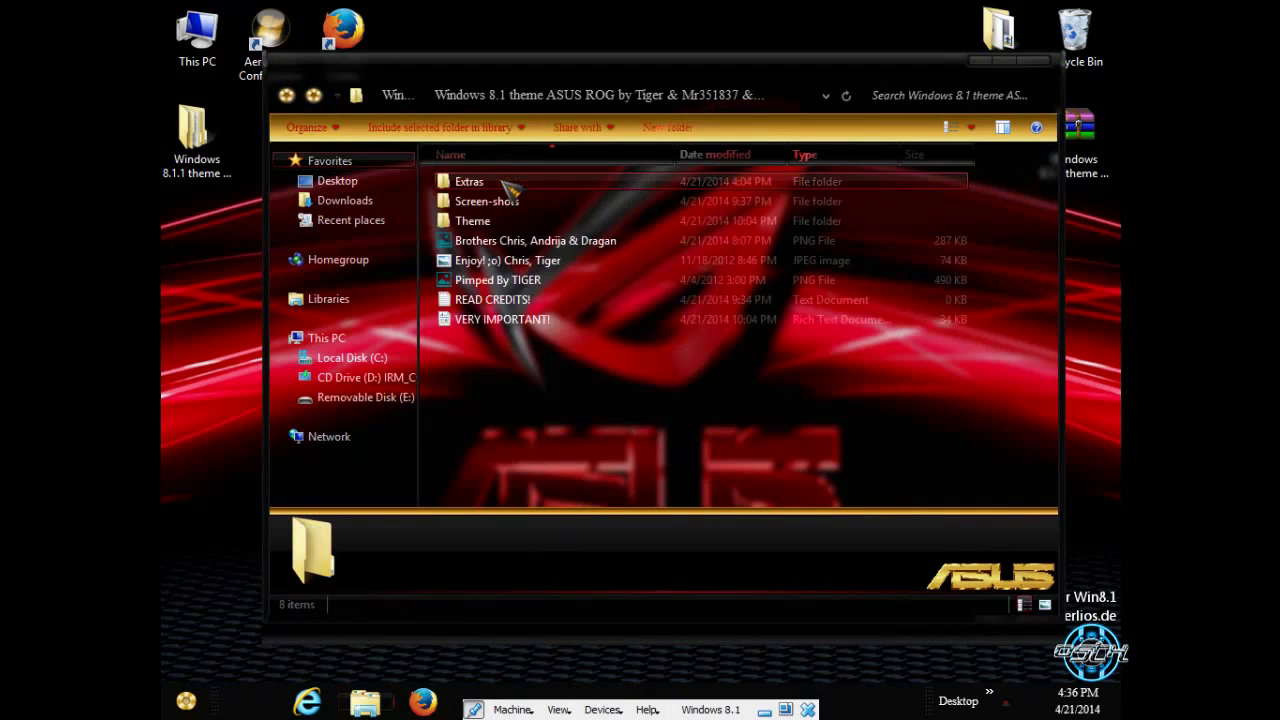
double_click(505, 181)
left_click(524, 203)
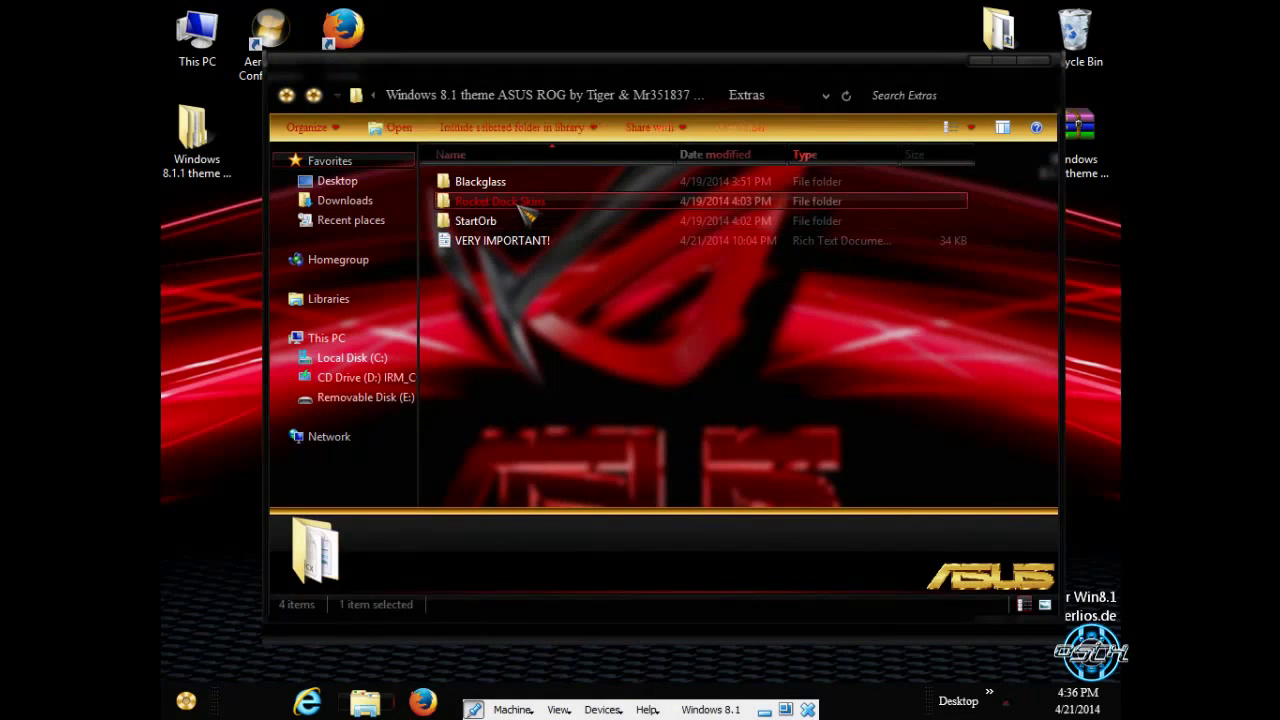
double_click(502, 221)
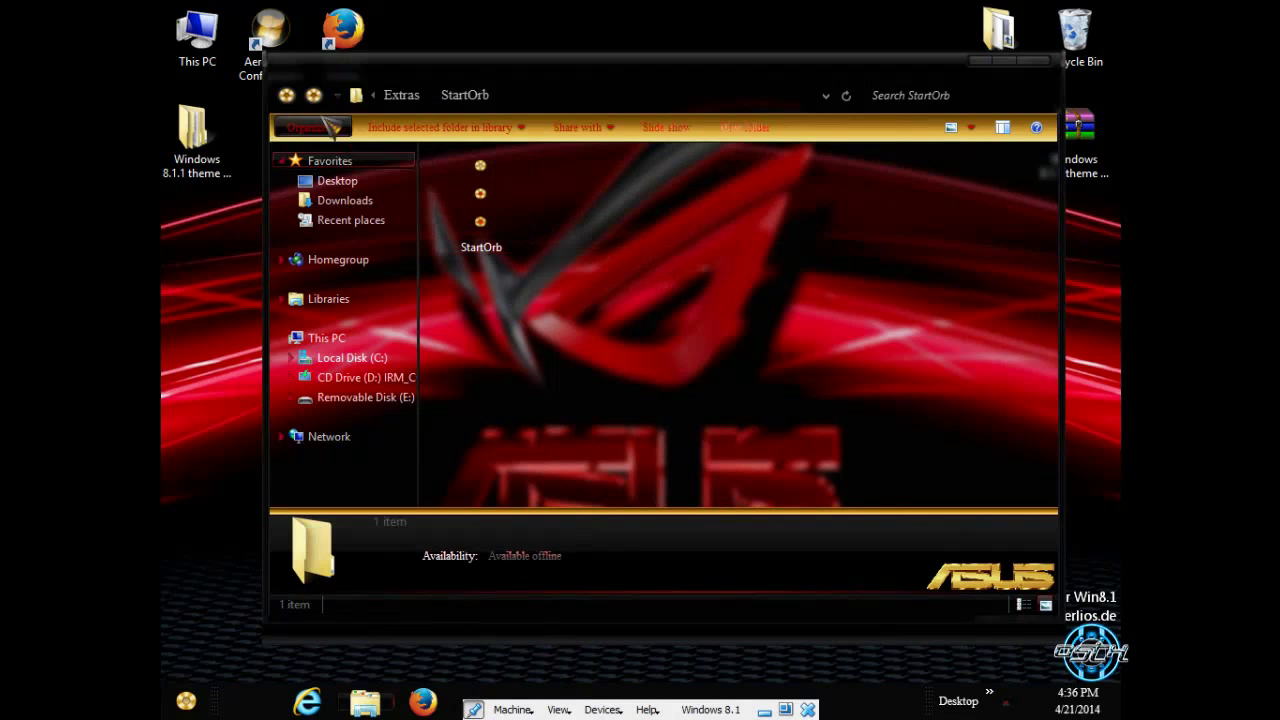
left_click(988, 63)
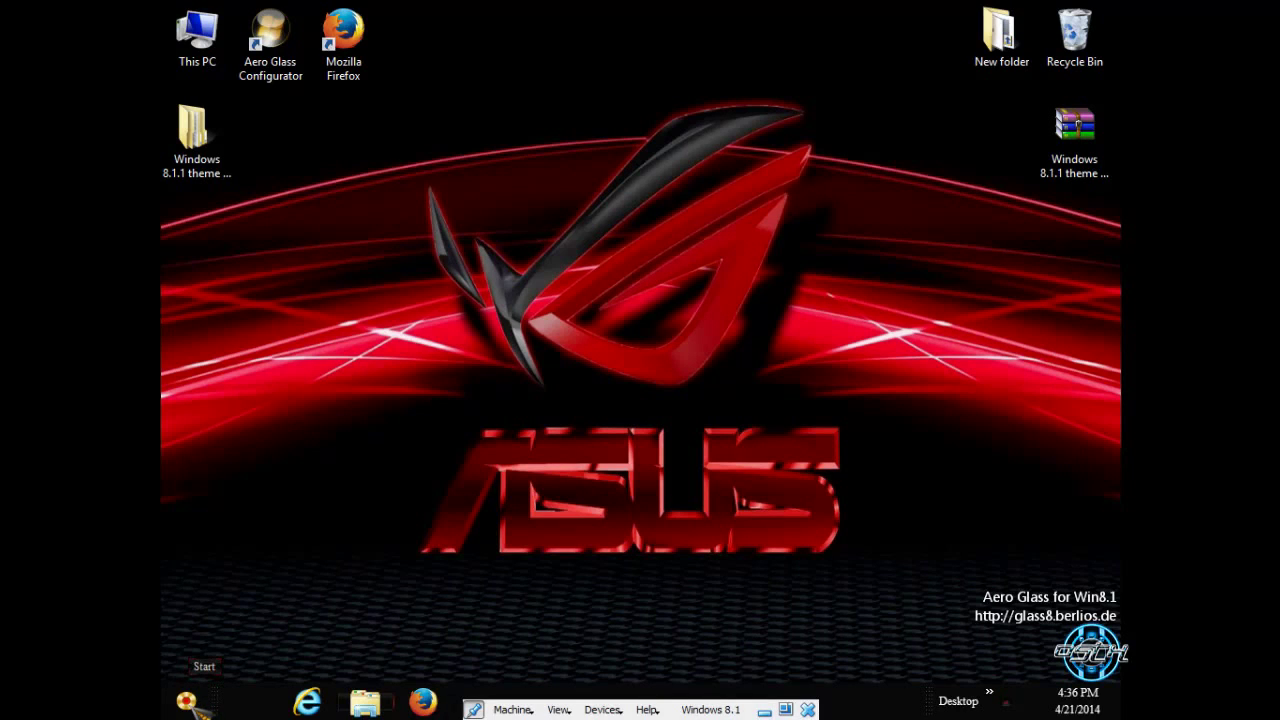
right_click(193, 703)
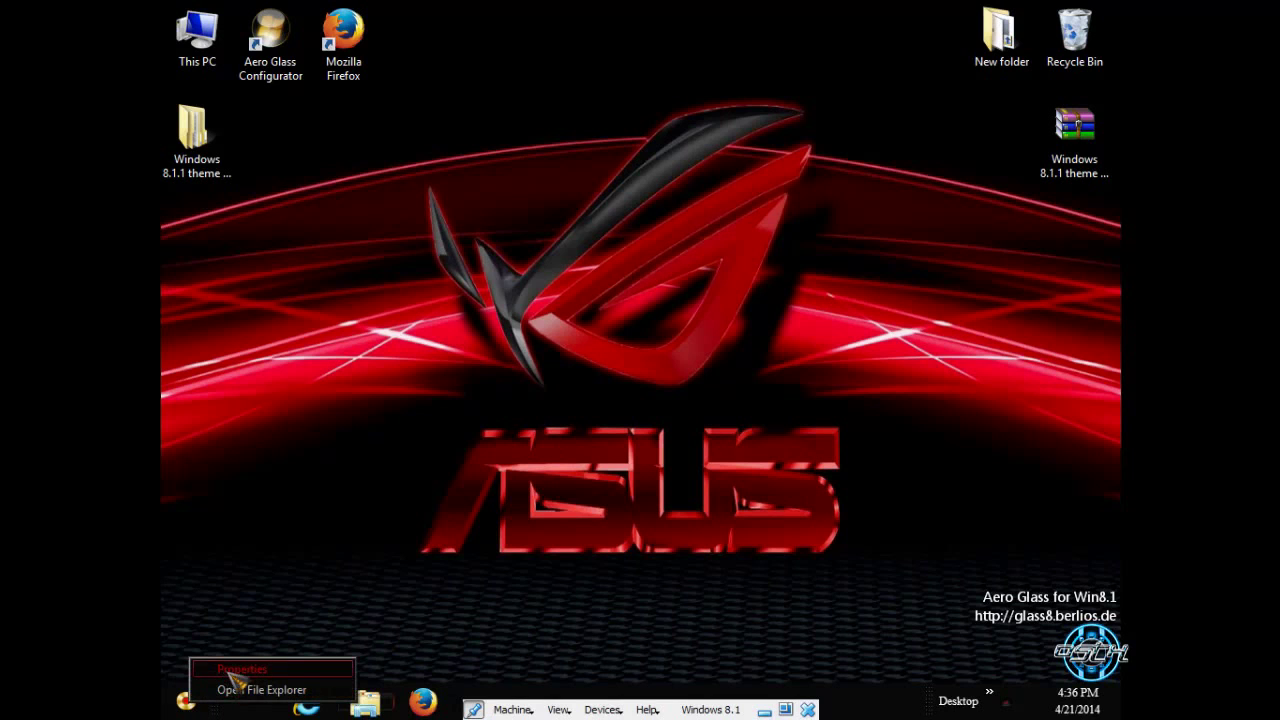
In StartIsBack Appearance, add Desktop > Windows 8.1.1 > ASUS ROG > Extras > StartOrb image and save.
left_click(230, 663)
left_click(388, 184)
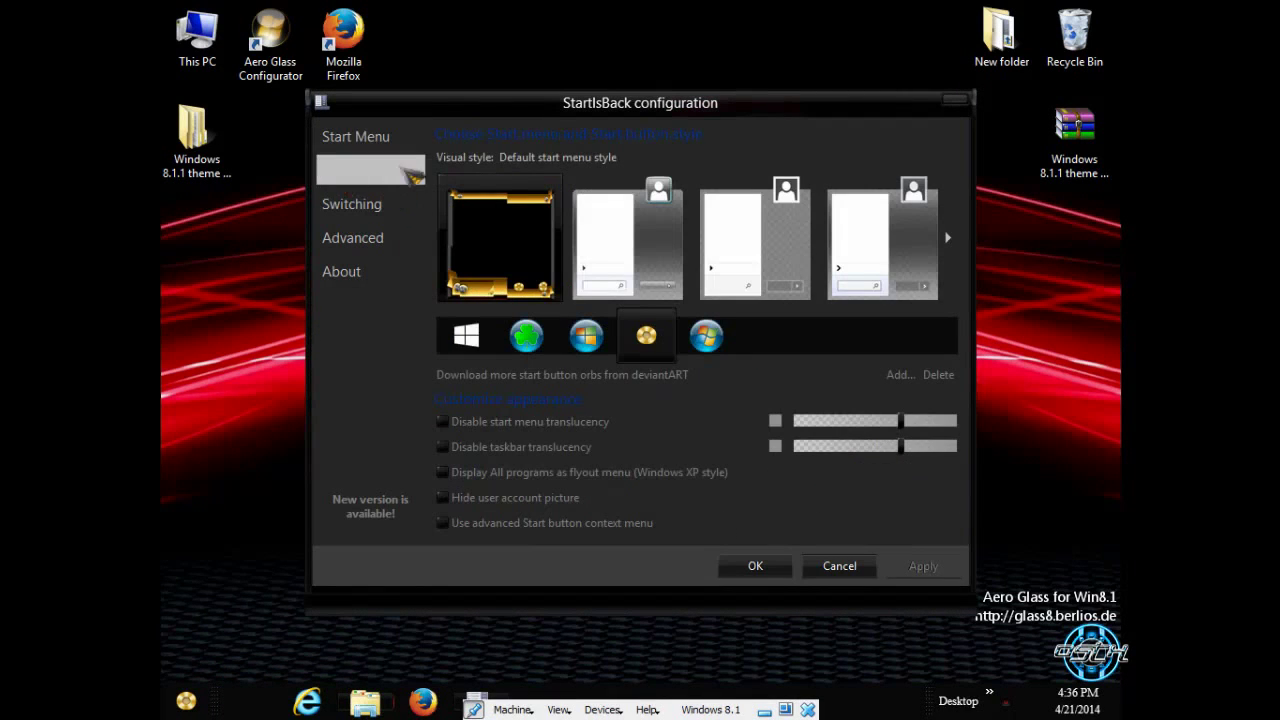
left_click(899, 376)
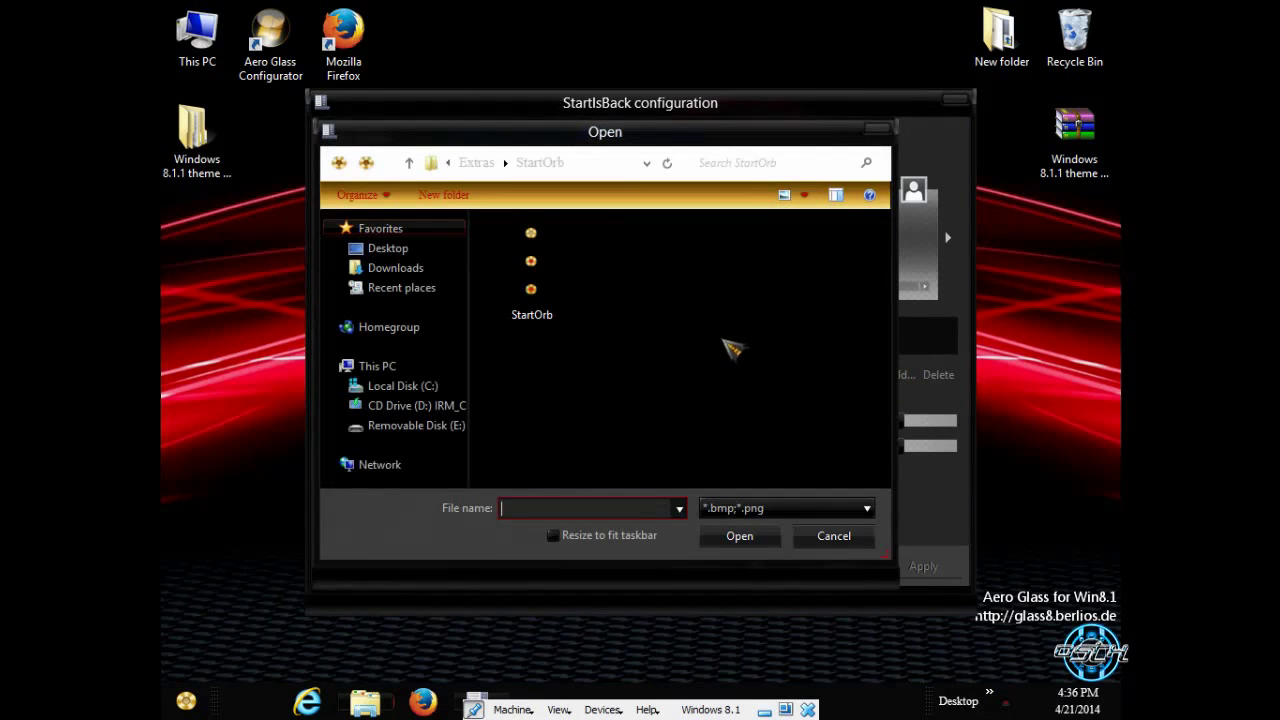
left_click(385, 248)
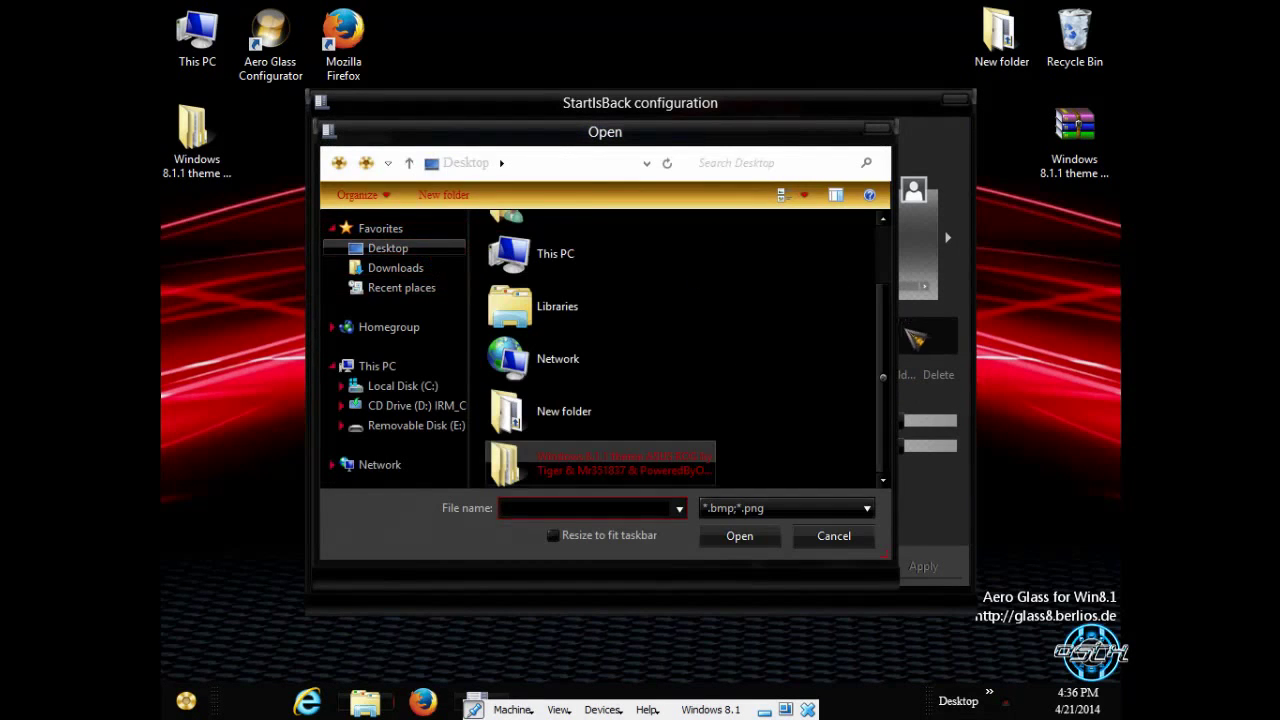
double_click(530, 460)
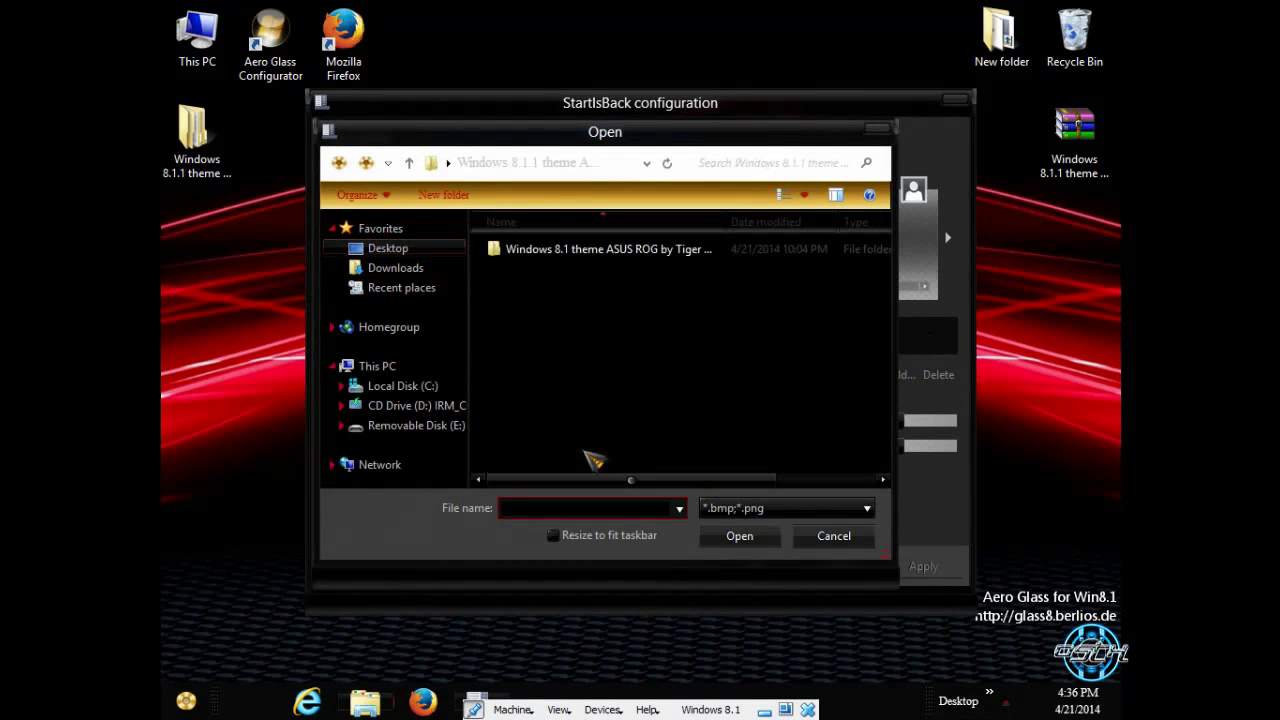
double_click(546, 252)
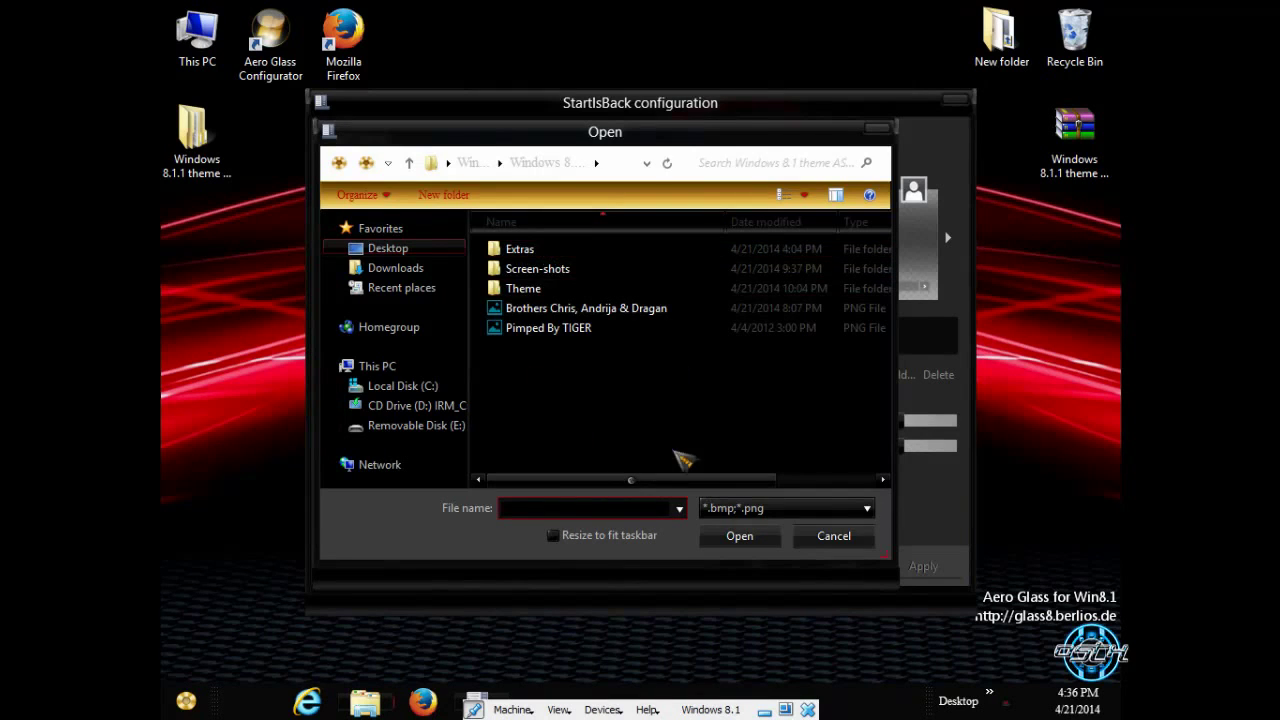
double_click(518, 250)
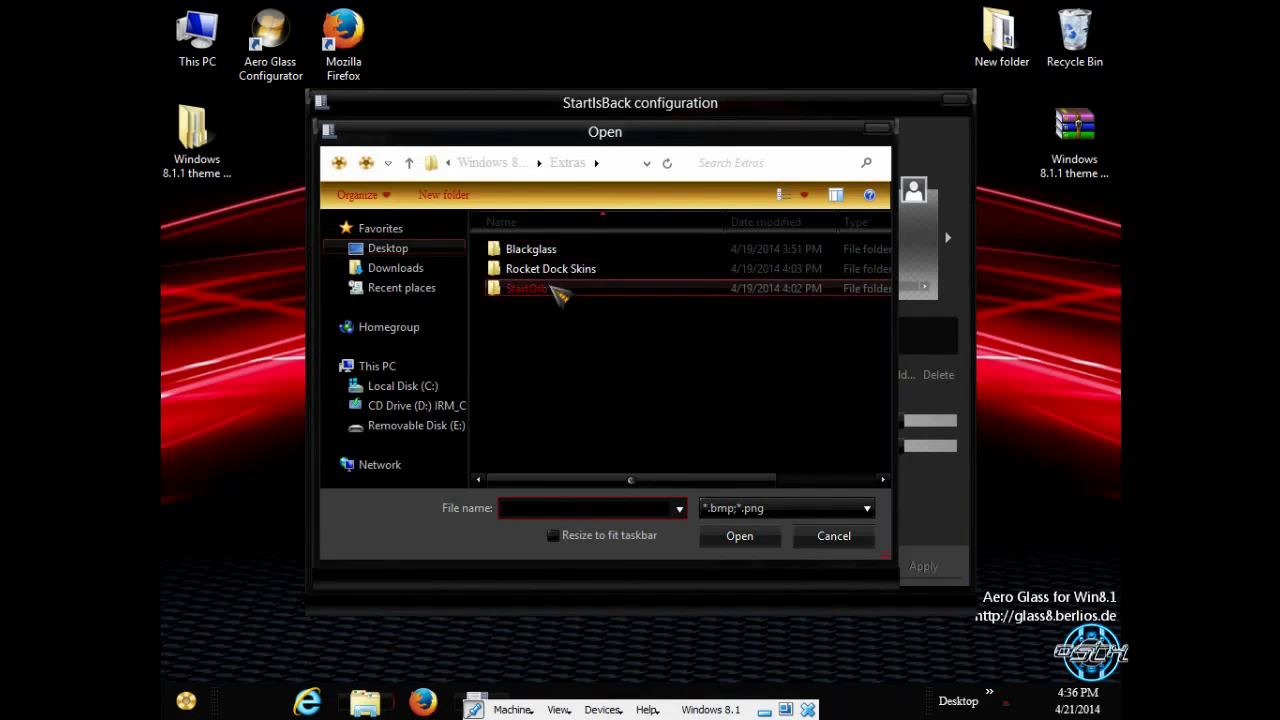
double_click(558, 288)
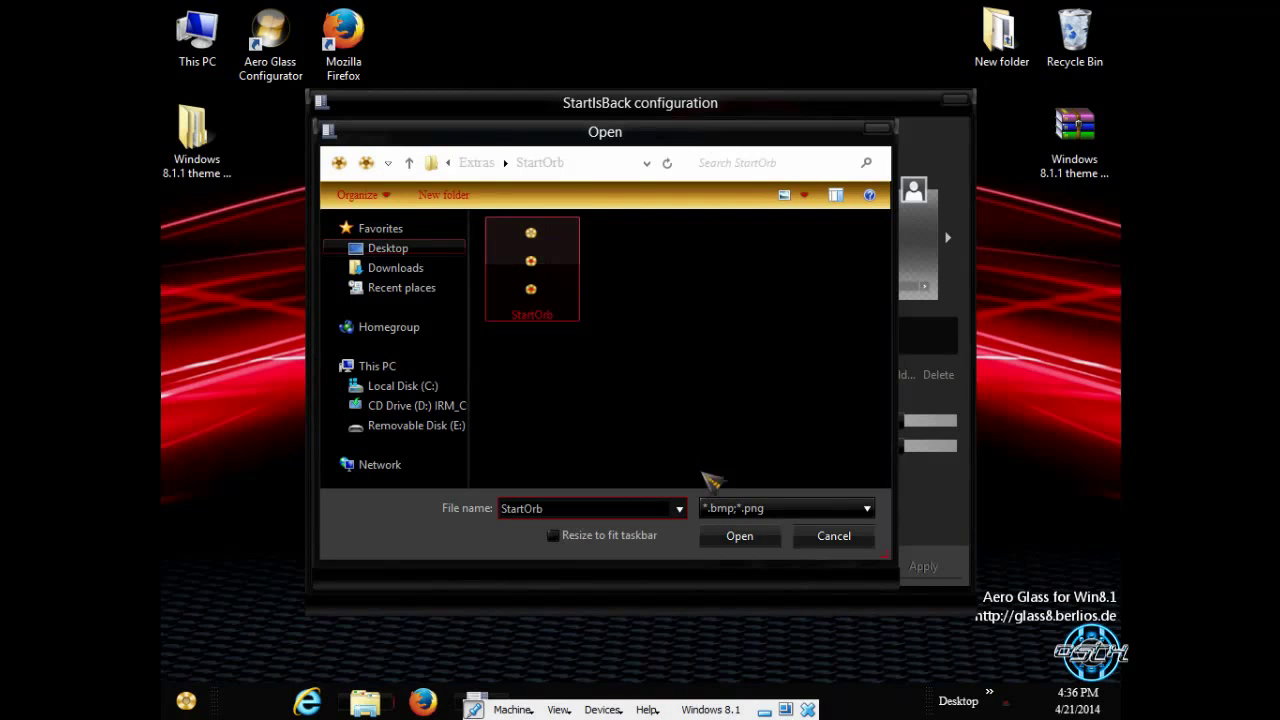
left_click(806, 536)
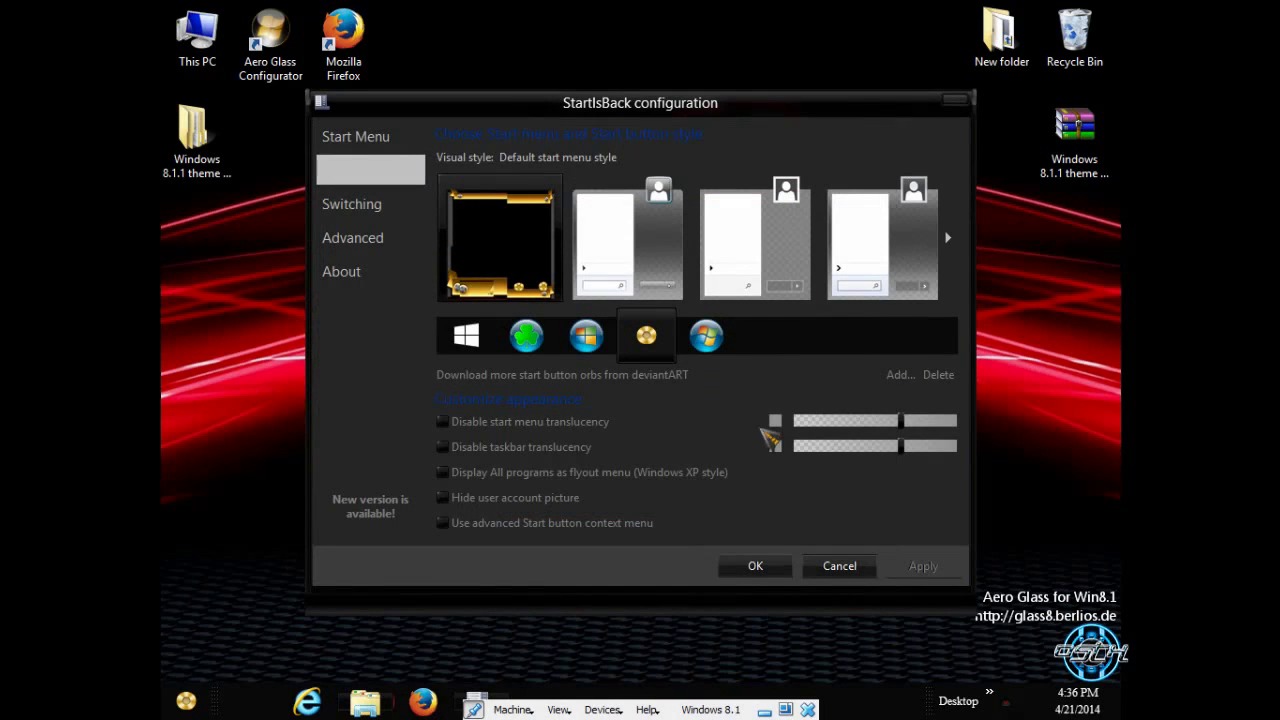
left_click(757, 568)
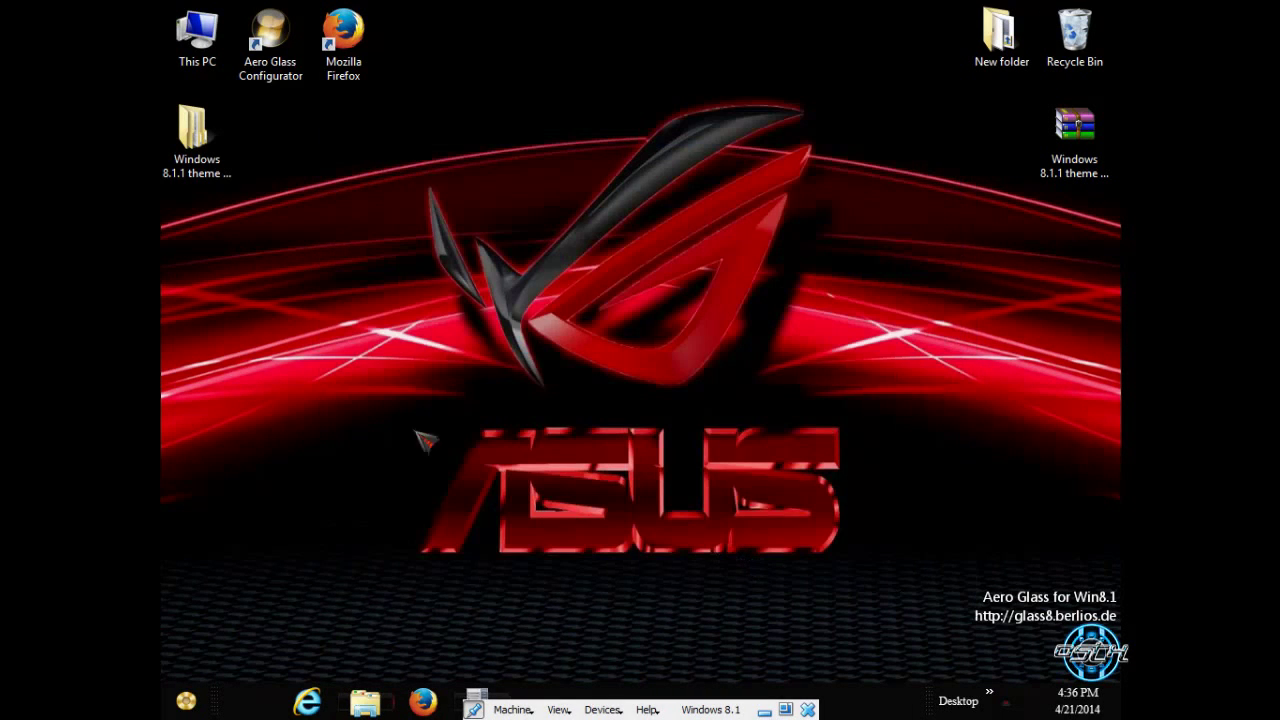
Open Extras > Rocket Dock Skins, look inside the ASUS ROG skin folder, then copy that folder.
double_click(197, 130)
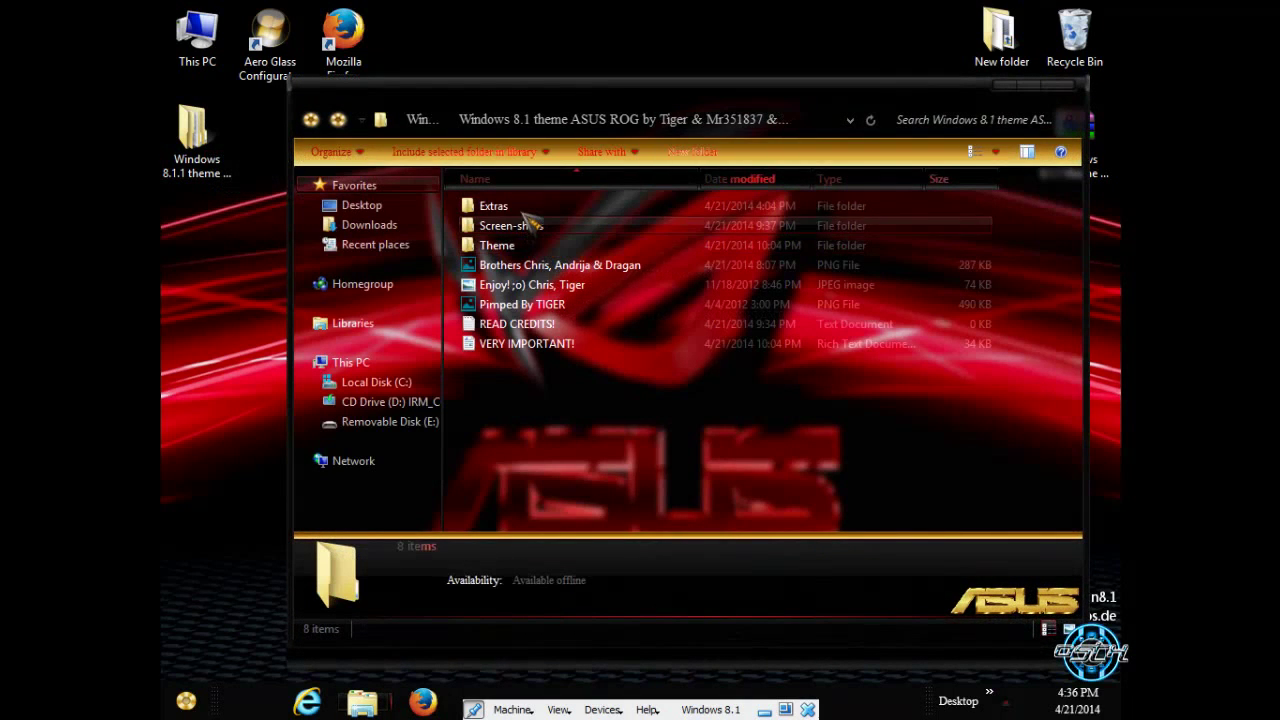
double_click(500, 206)
left_click(552, 228)
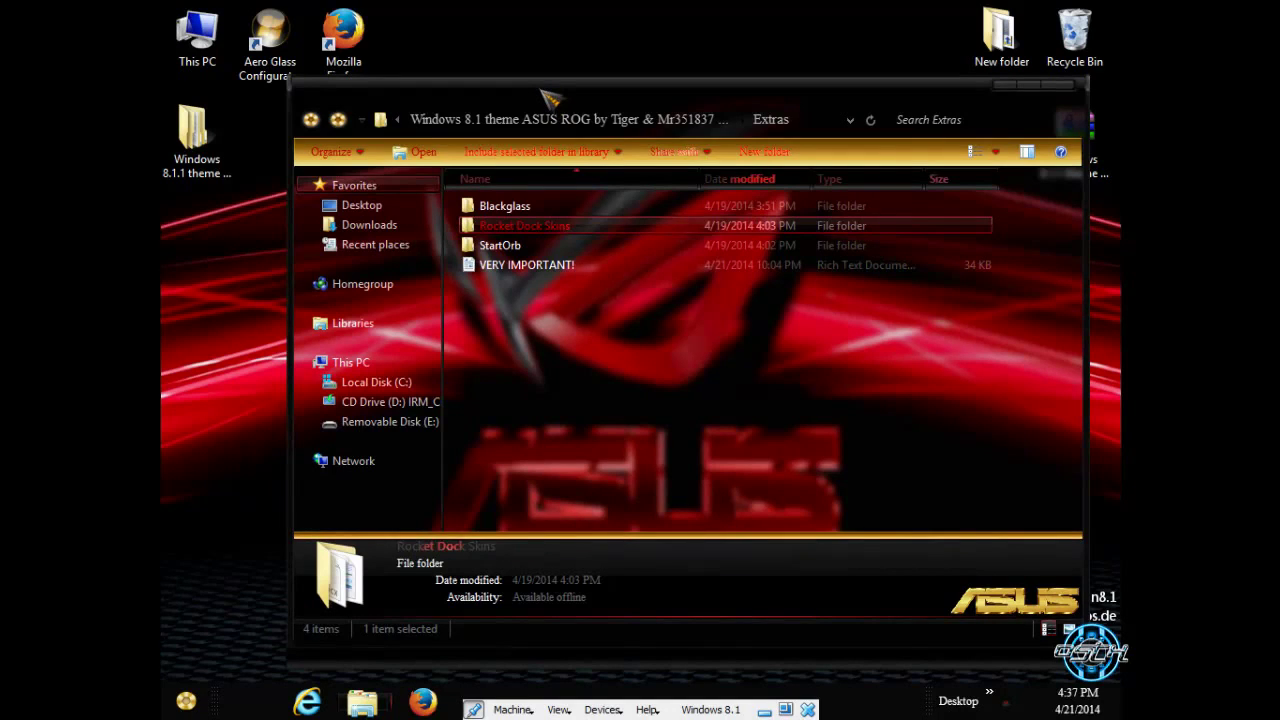
key("Return")
double_click(510, 206)
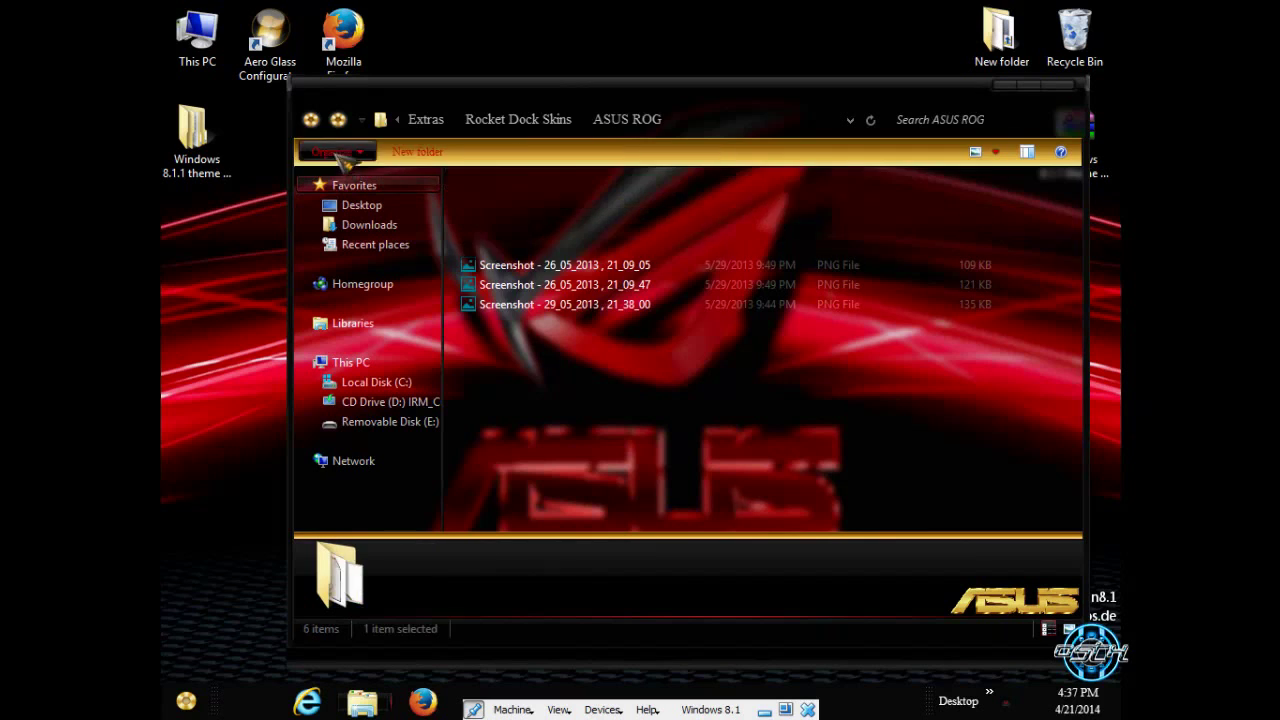
left_click(311, 119)
right_click(540, 215)
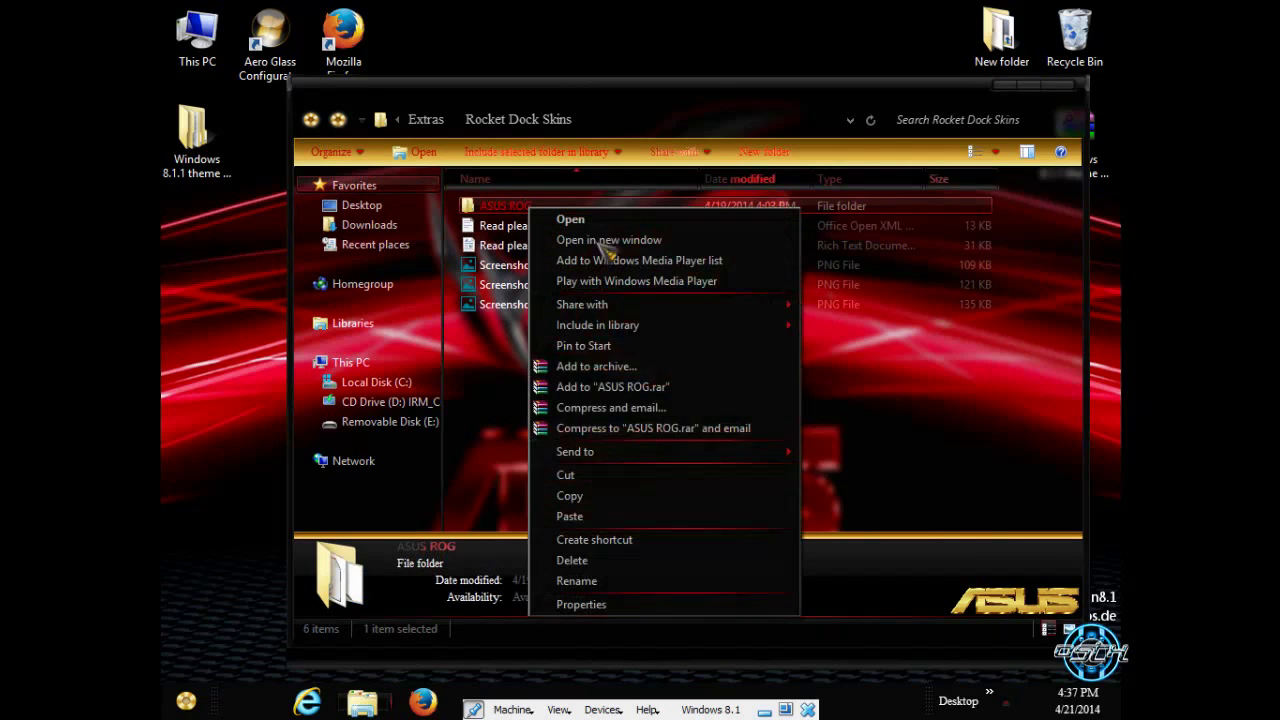
left_click(608, 507)
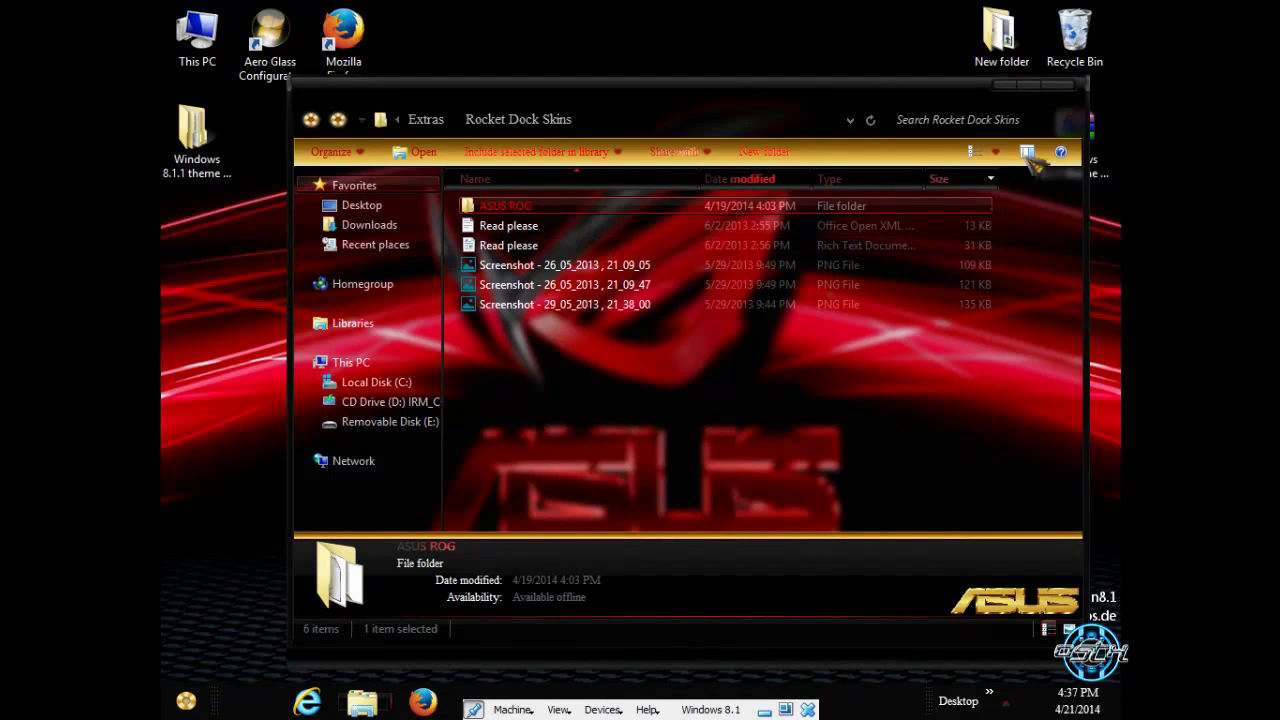
left_click(1070, 90)
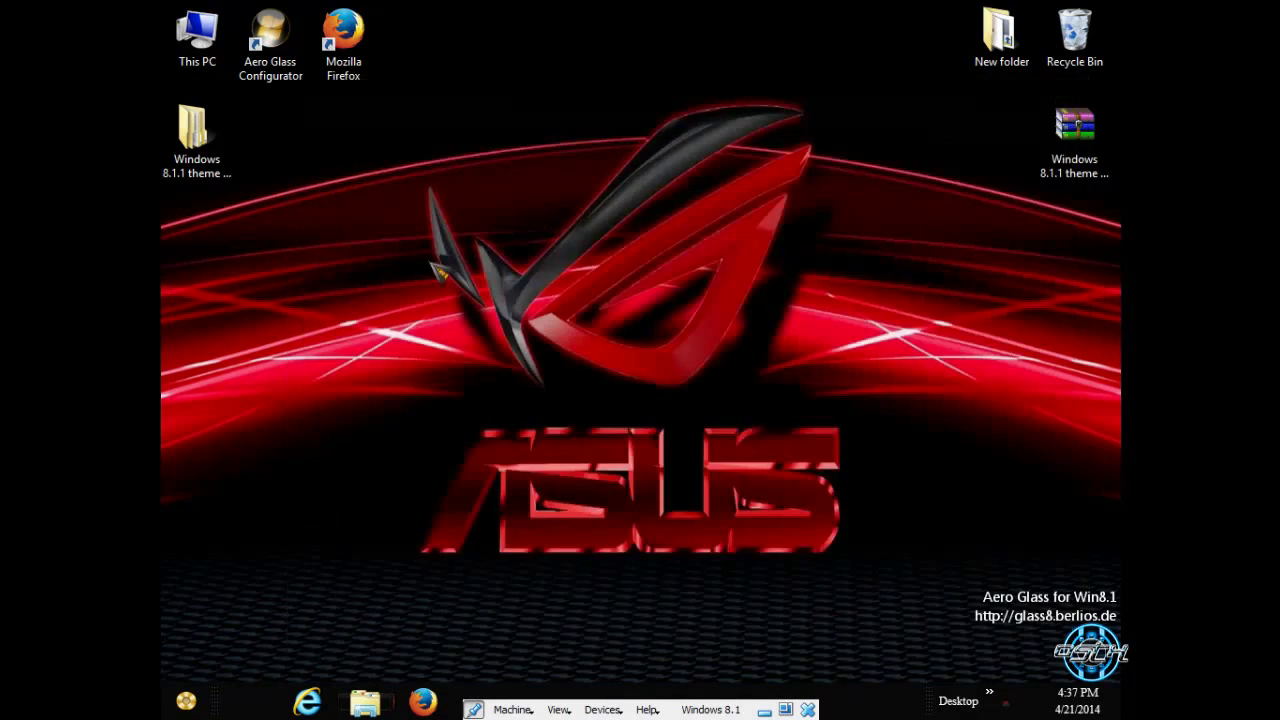
left_click(187, 698)
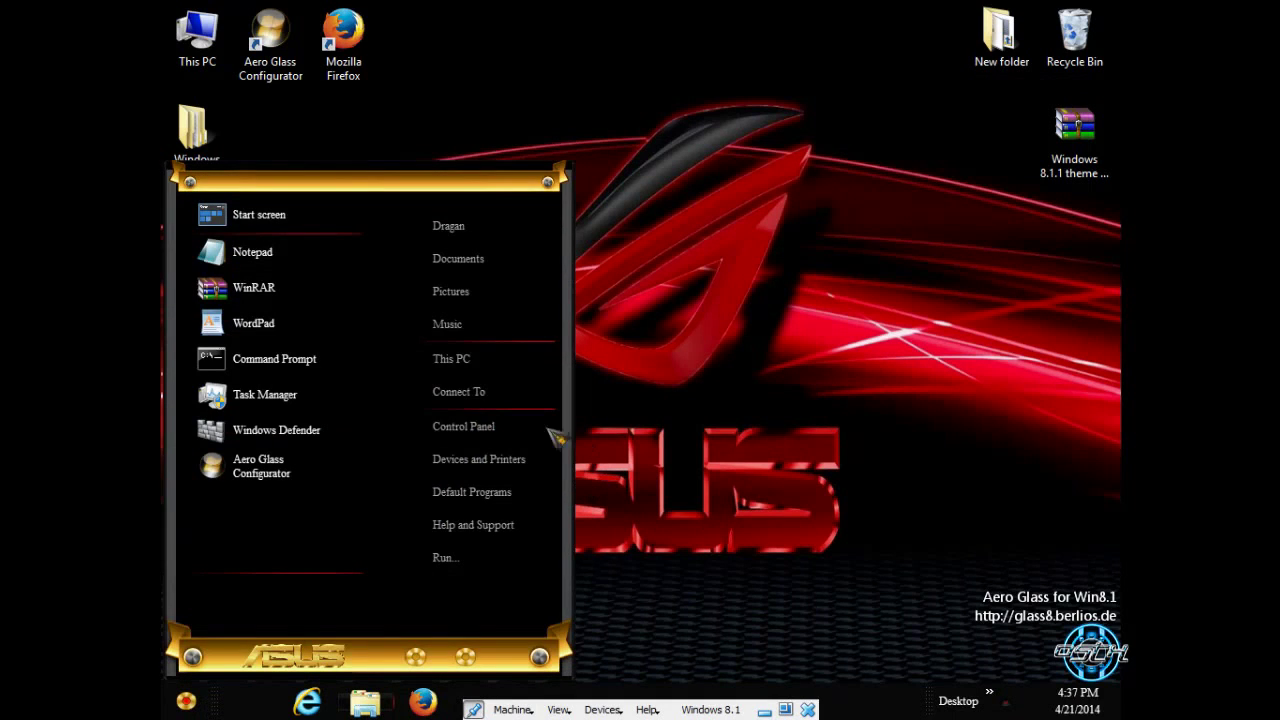
right_click(500, 365)
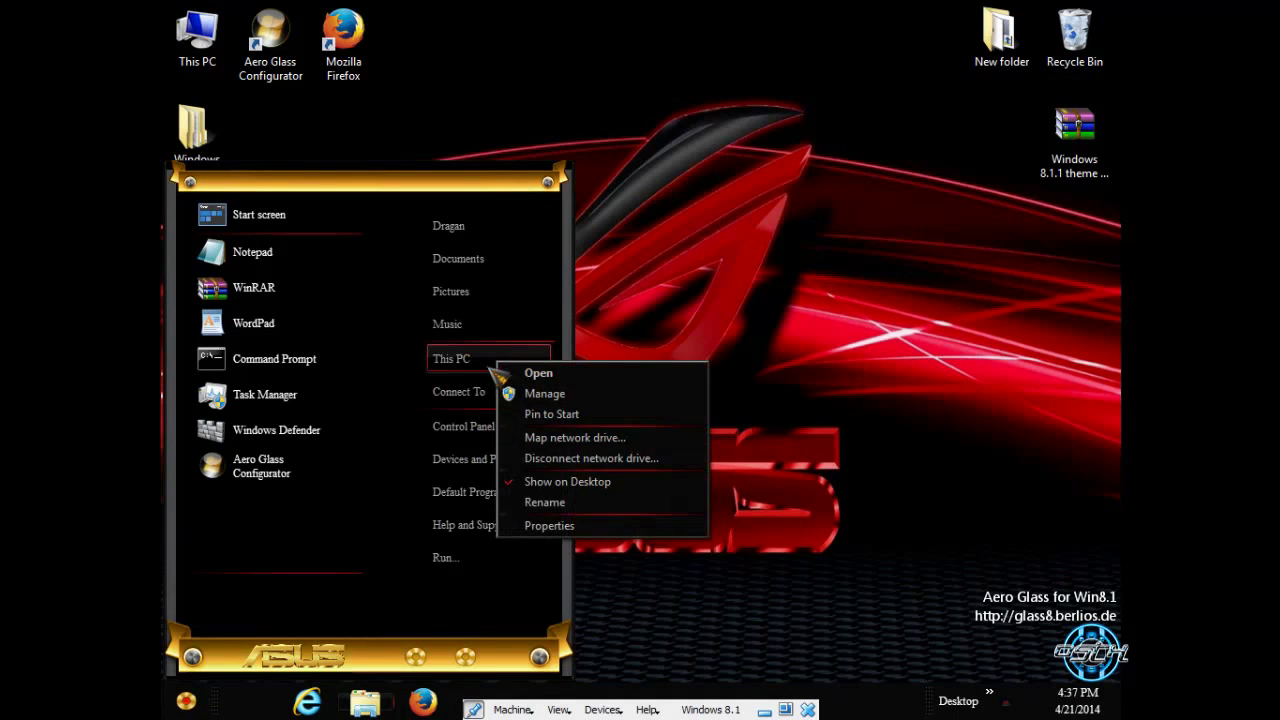
left_click(555, 525)
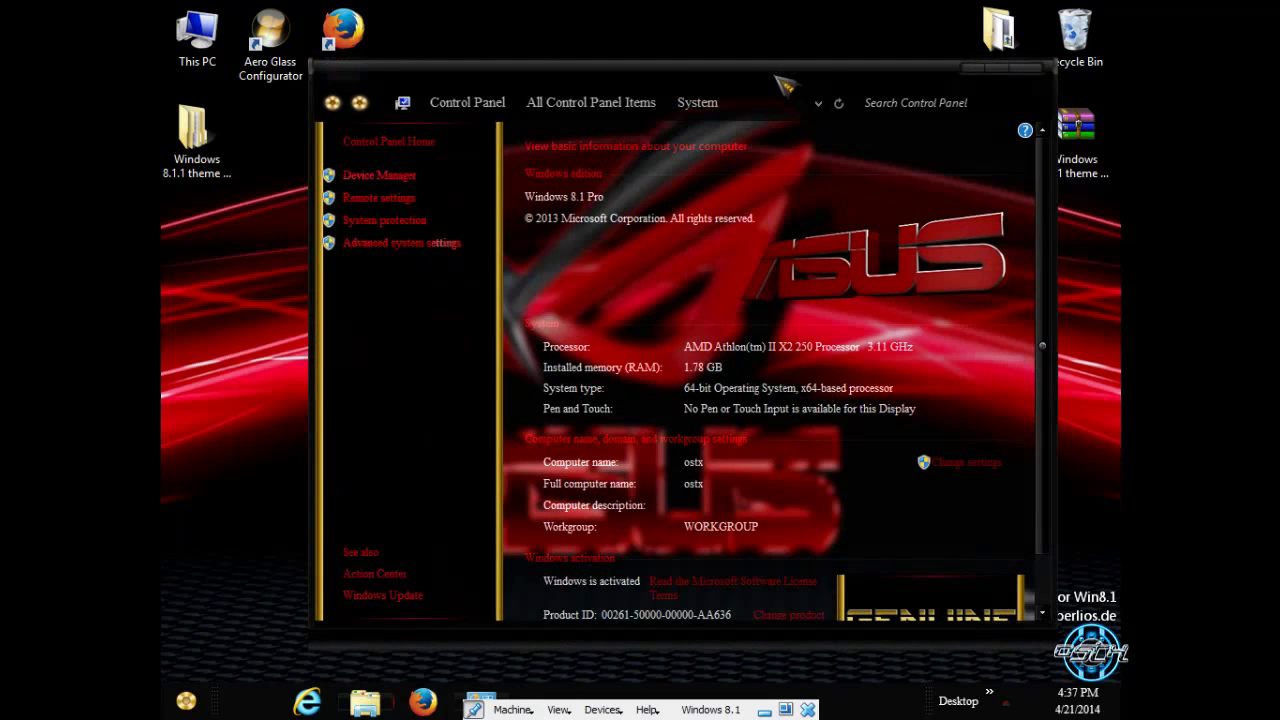
mouse_move(795, 84)
left_mouse_down()
mouse_move(703, 95)
mouse_move(729, 53)
left_mouse_up()
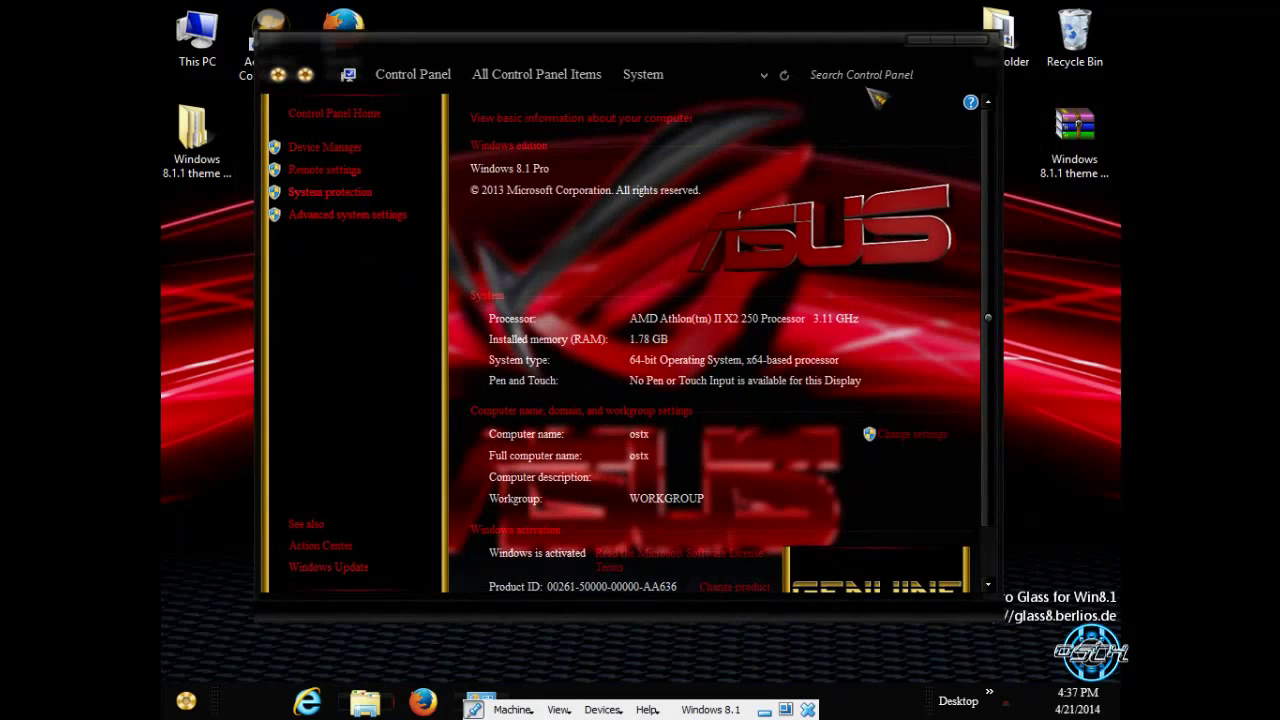
left_click(942, 40)
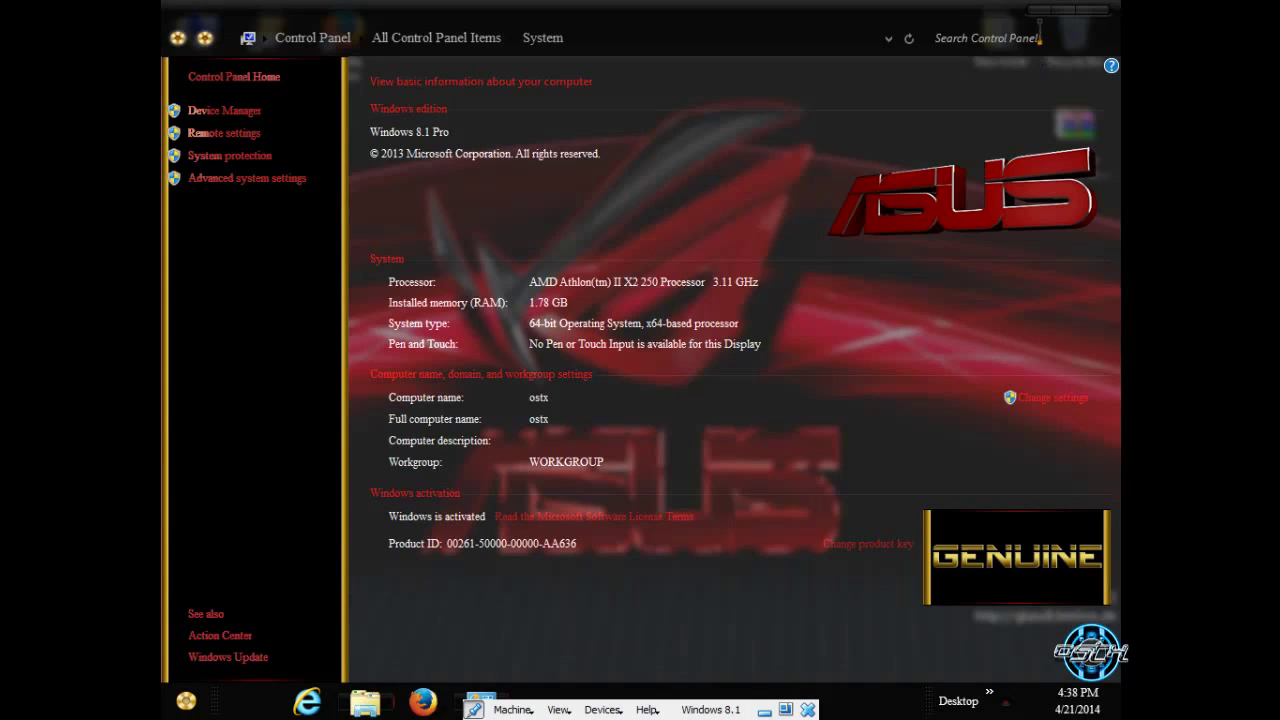
left_click(1094, 10)
right_click(551, 209)
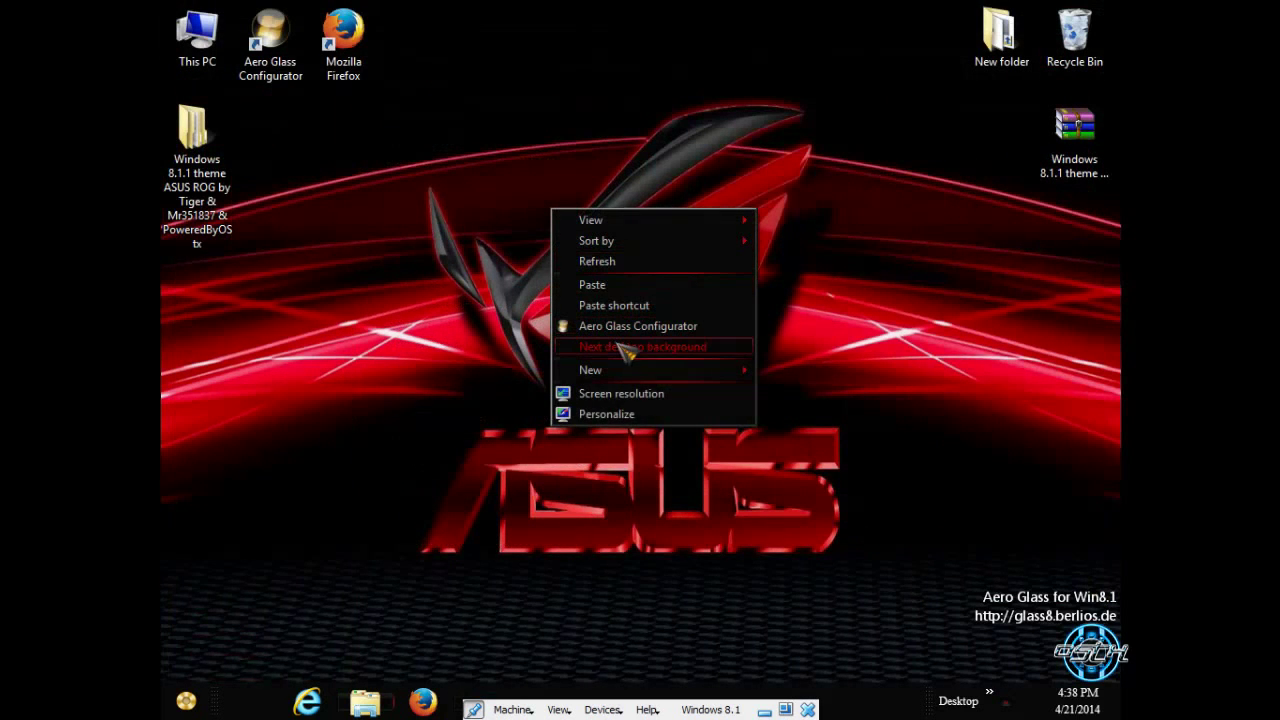
Advance the desktop background eight times to the orange galaxy ASUS wallpaper, then refresh.
right_click(478, 195)
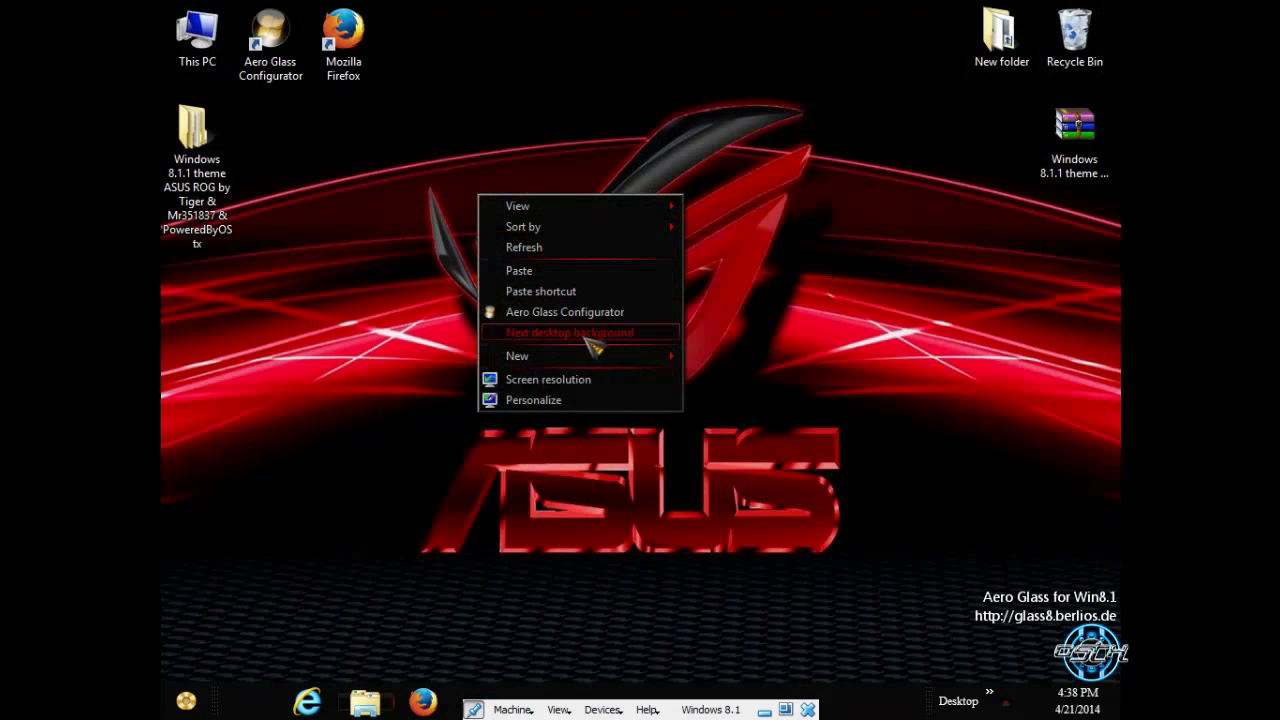
left_click(645, 333)
right_click(576, 240)
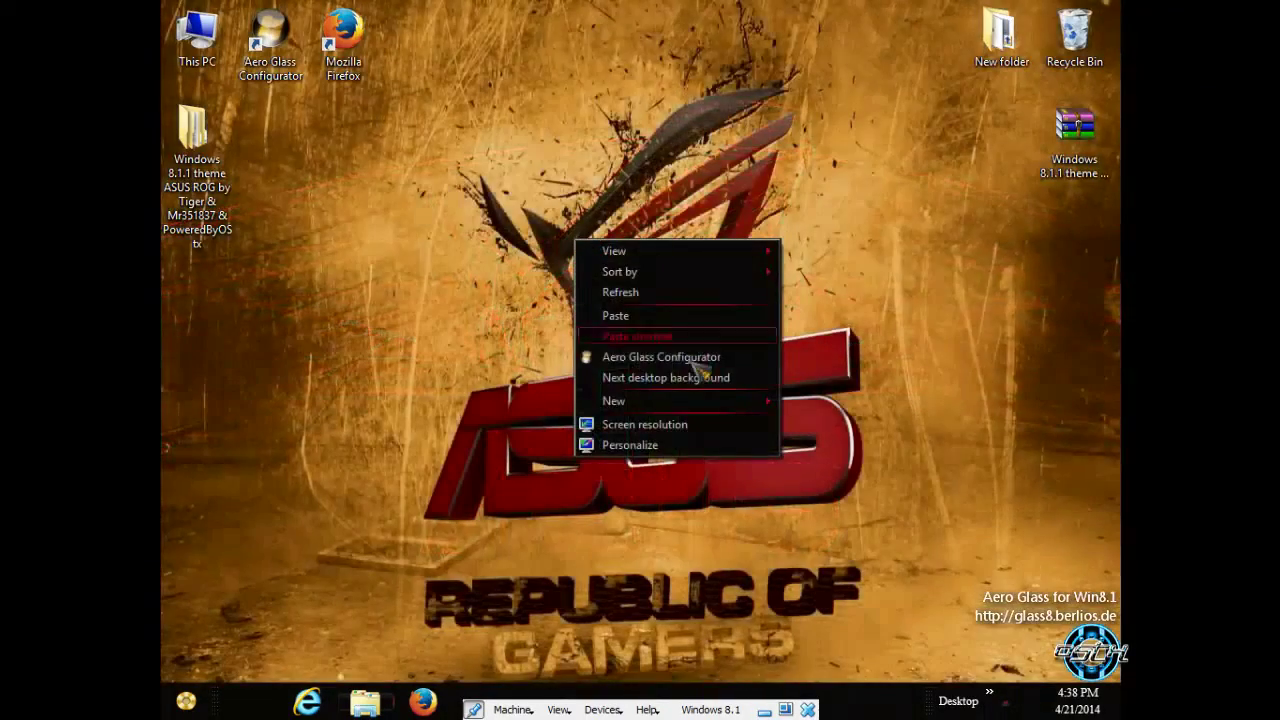
left_click(692, 384)
right_click(563, 200)
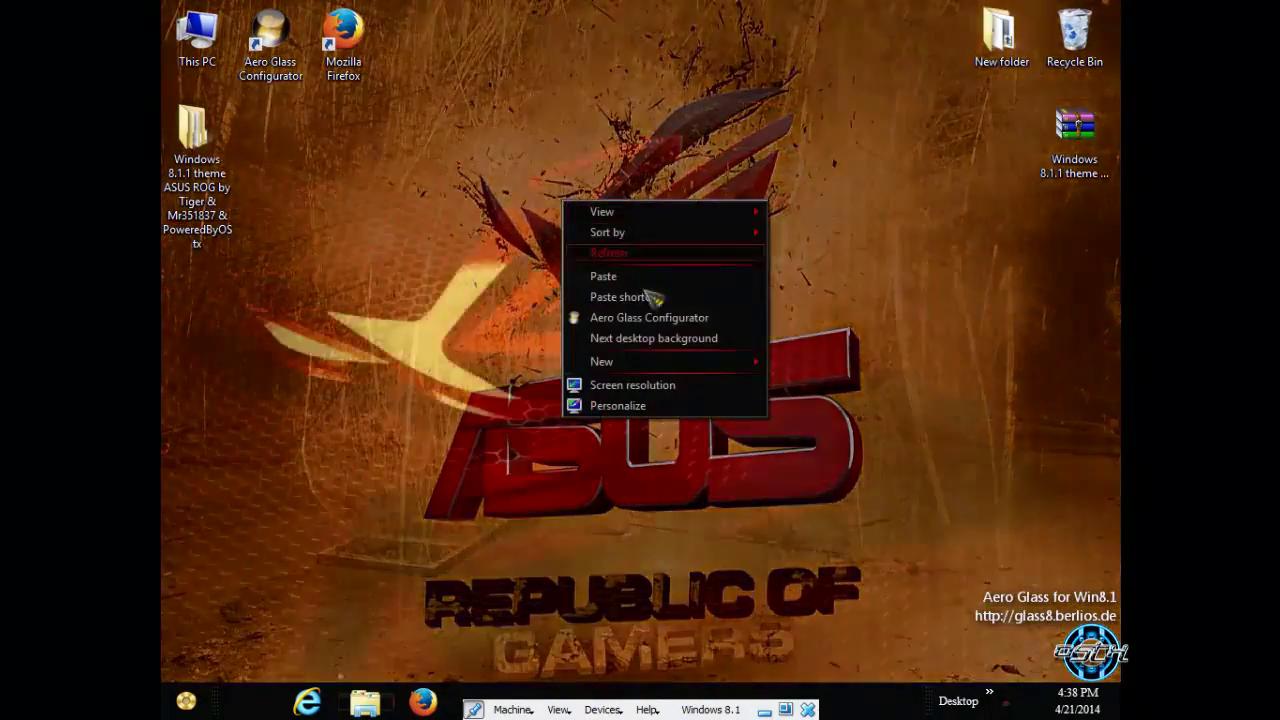
left_click(641, 338)
right_click(591, 190)
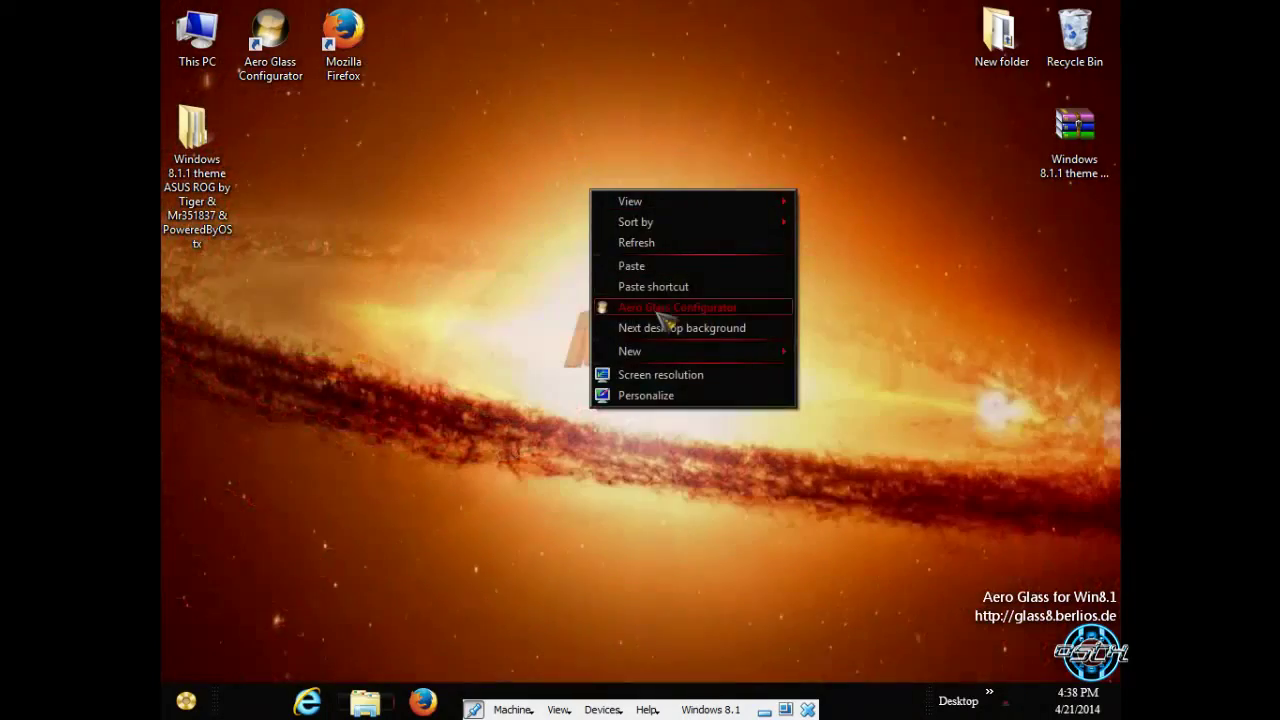
left_click(660, 333)
right_click(631, 192)
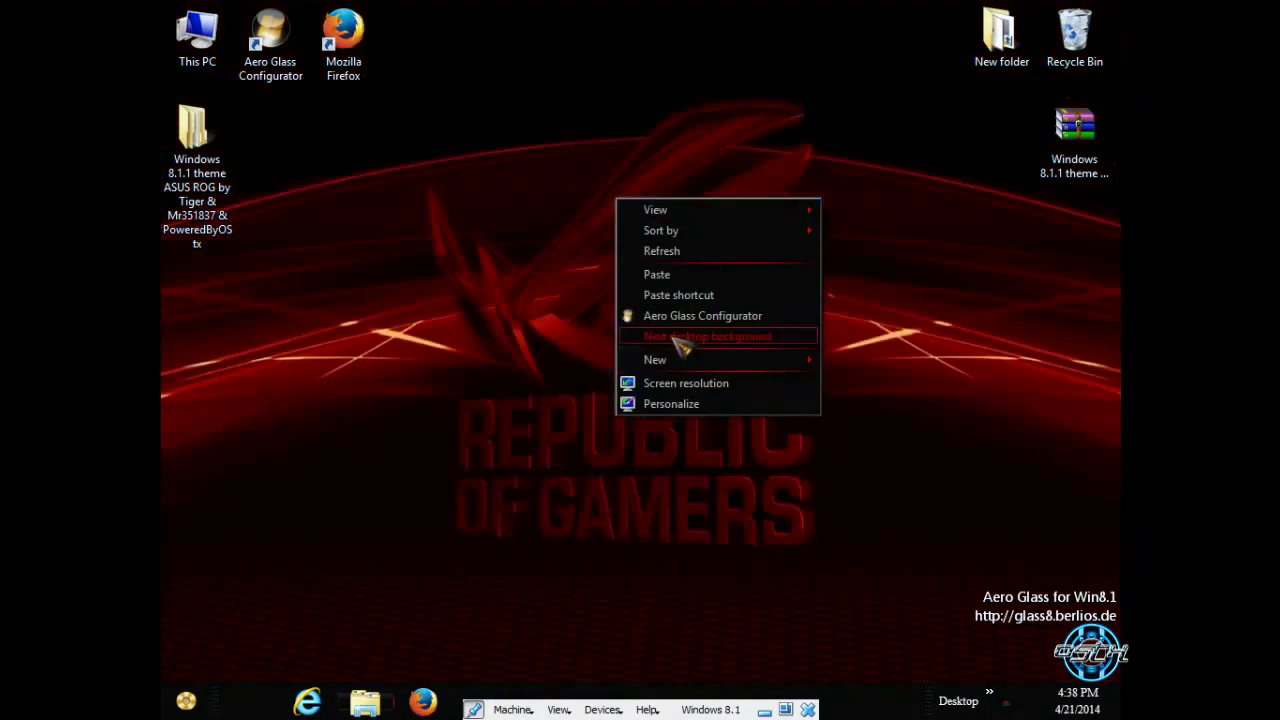
left_click(690, 330)
right_click(608, 221)
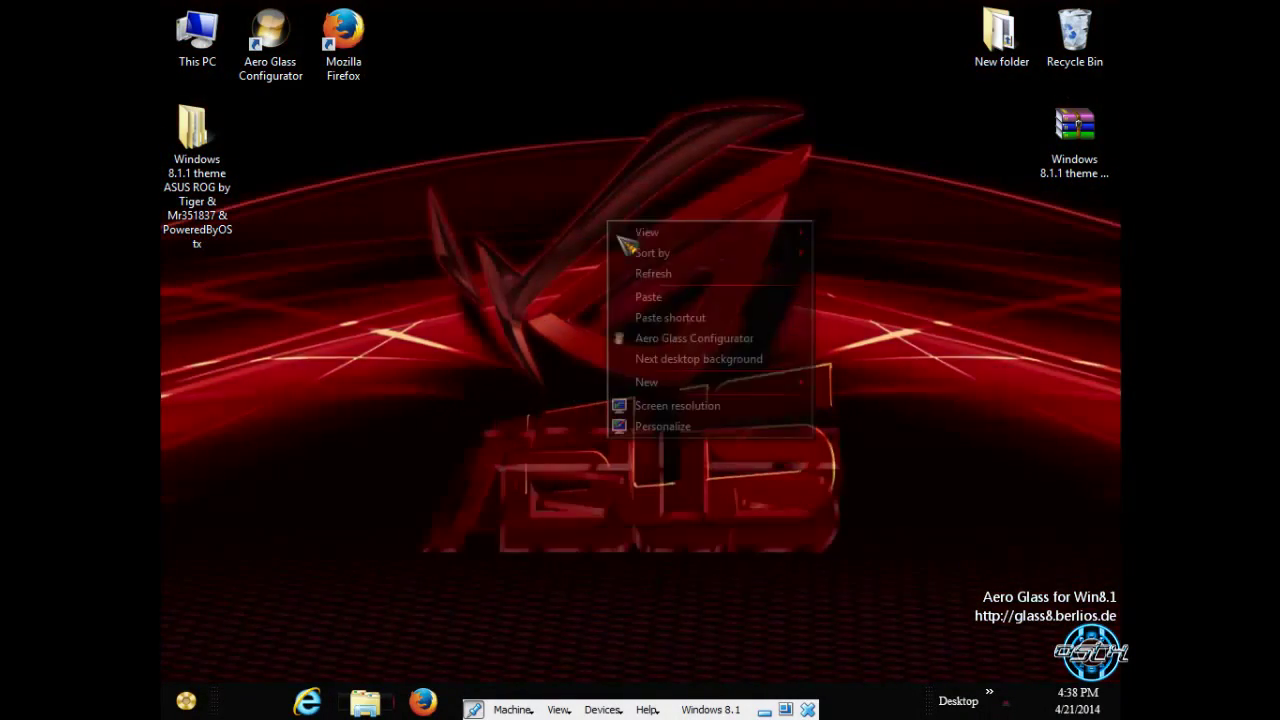
left_click(668, 366)
right_click(632, 230)
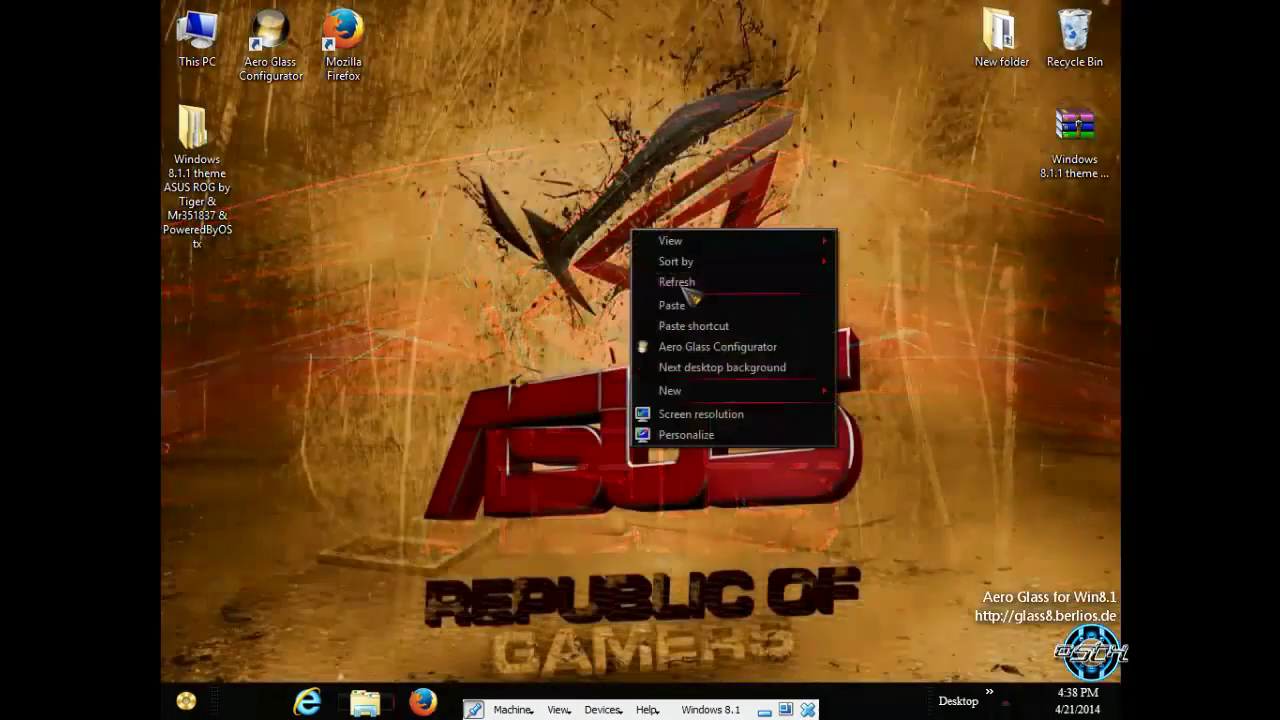
left_click(695, 370)
right_click(634, 253)
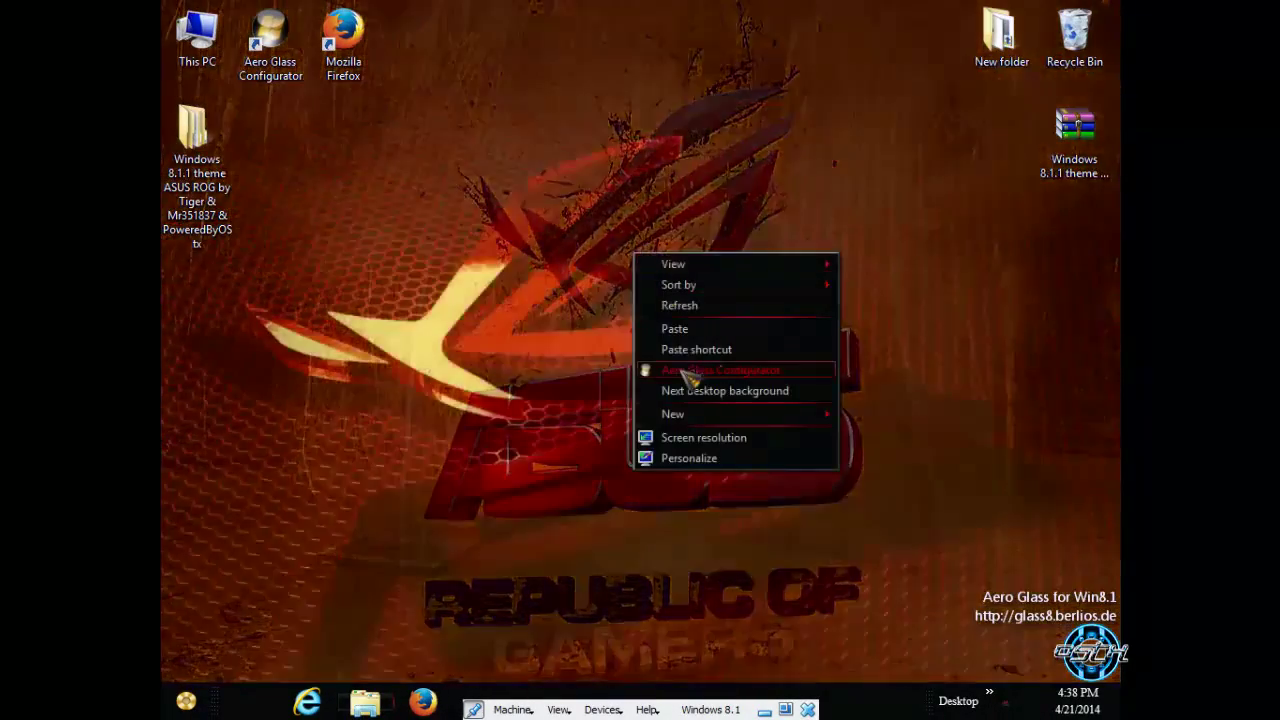
left_click(690, 393)
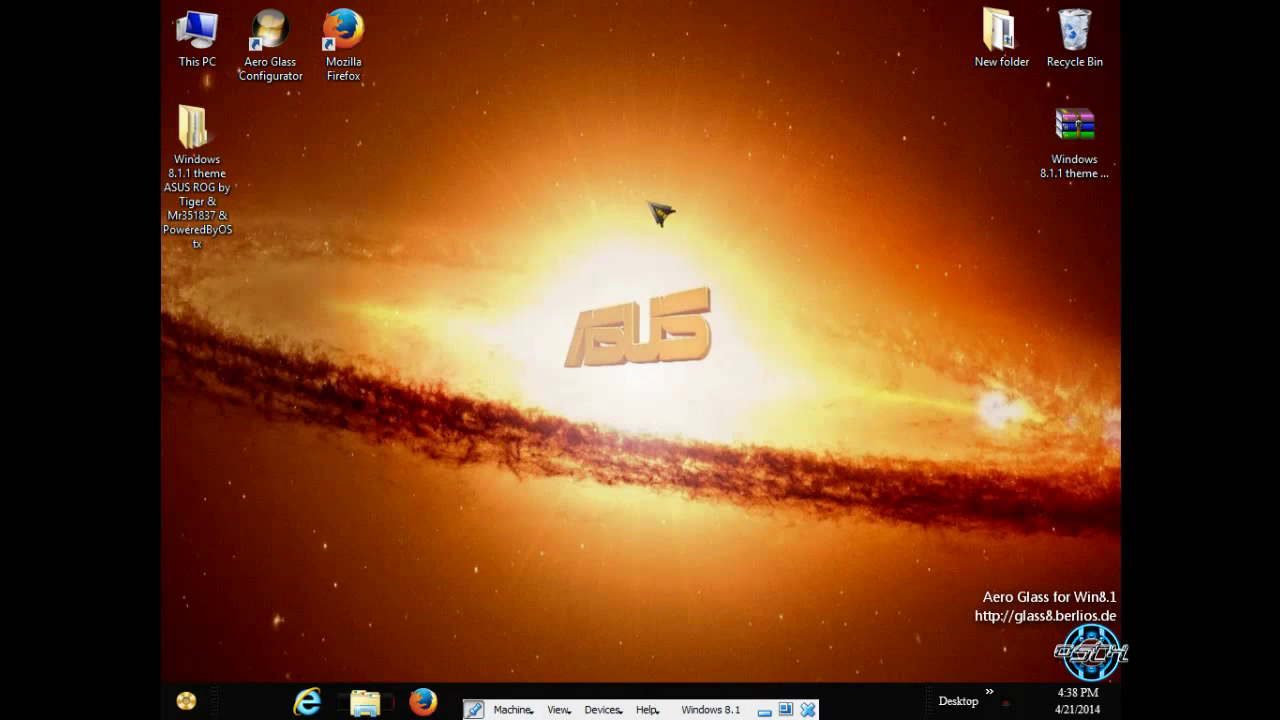
right_click(428, 153)
left_click(490, 195)
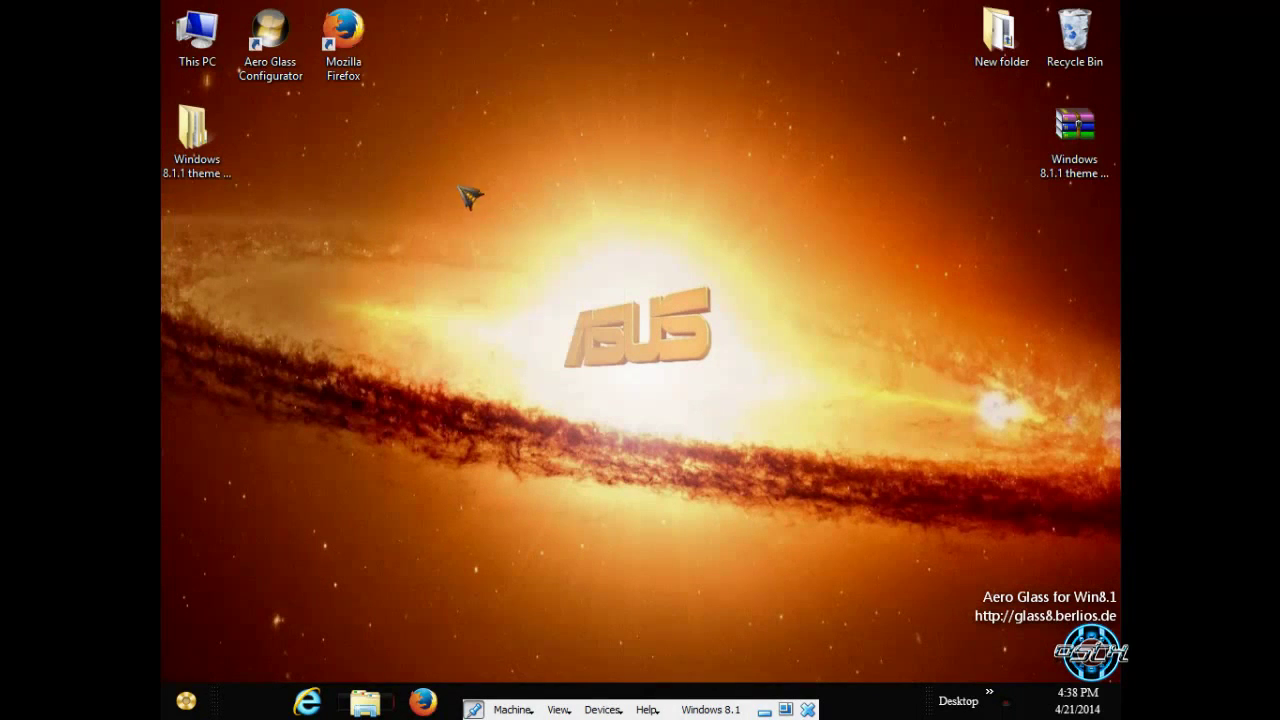
double_click(213, 62)
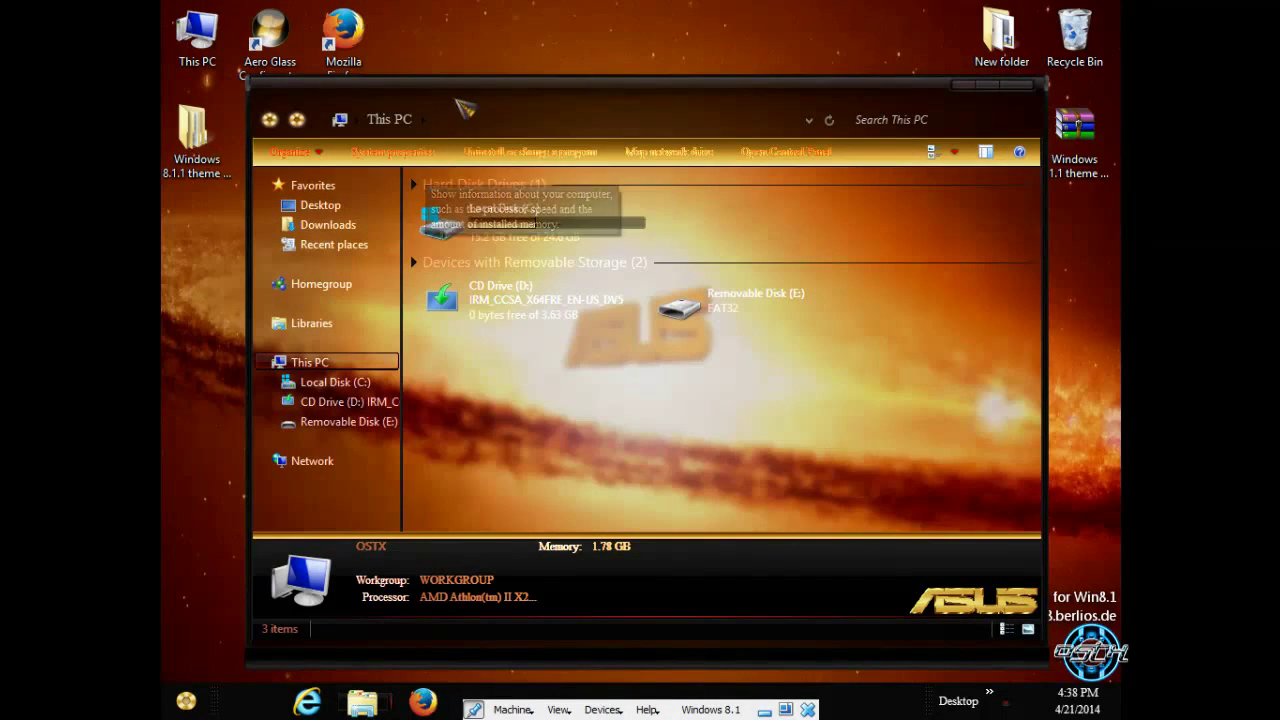
left_click_drag(472, 99, 533, 67)
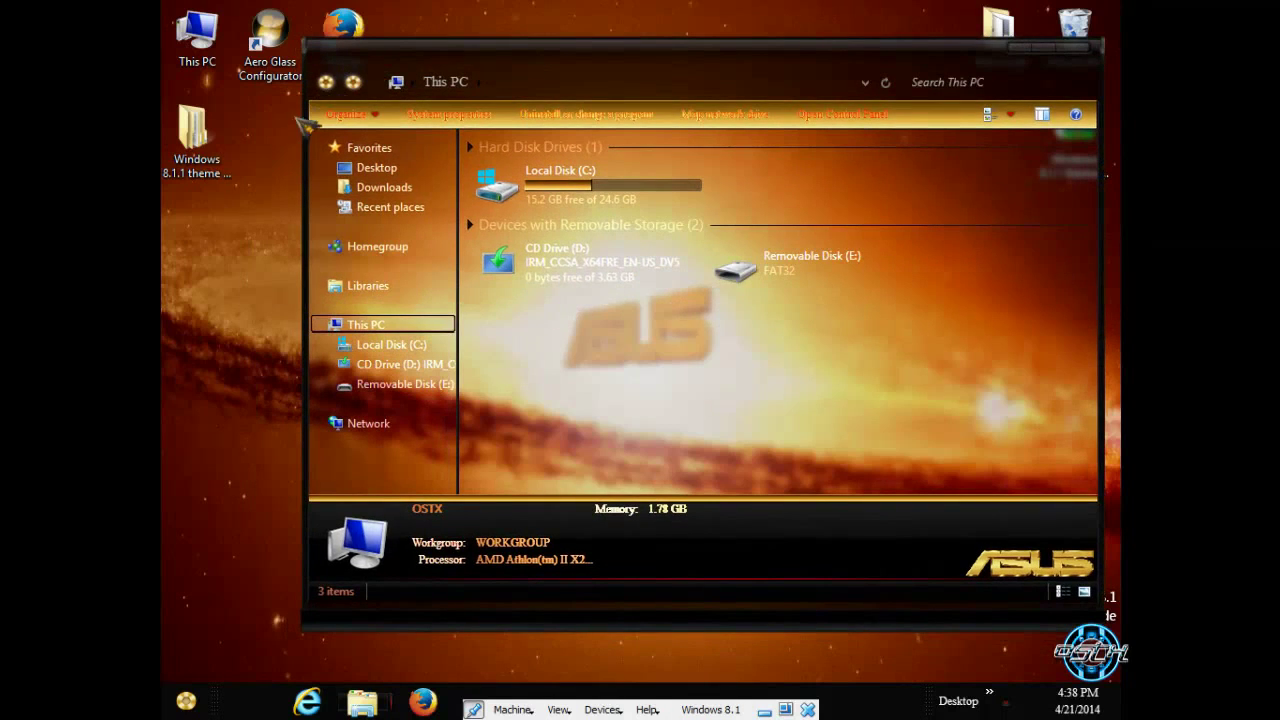
left_click(224, 140)
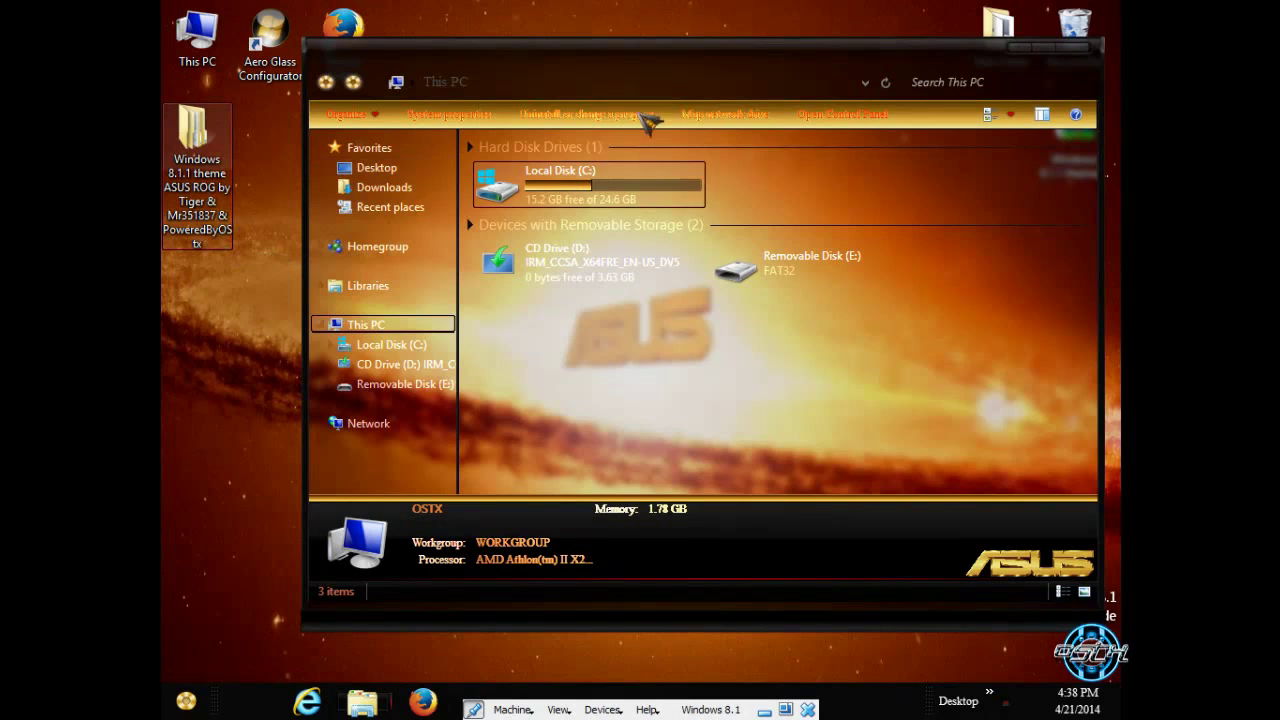
left_click_drag(712, 78, 595, 93)
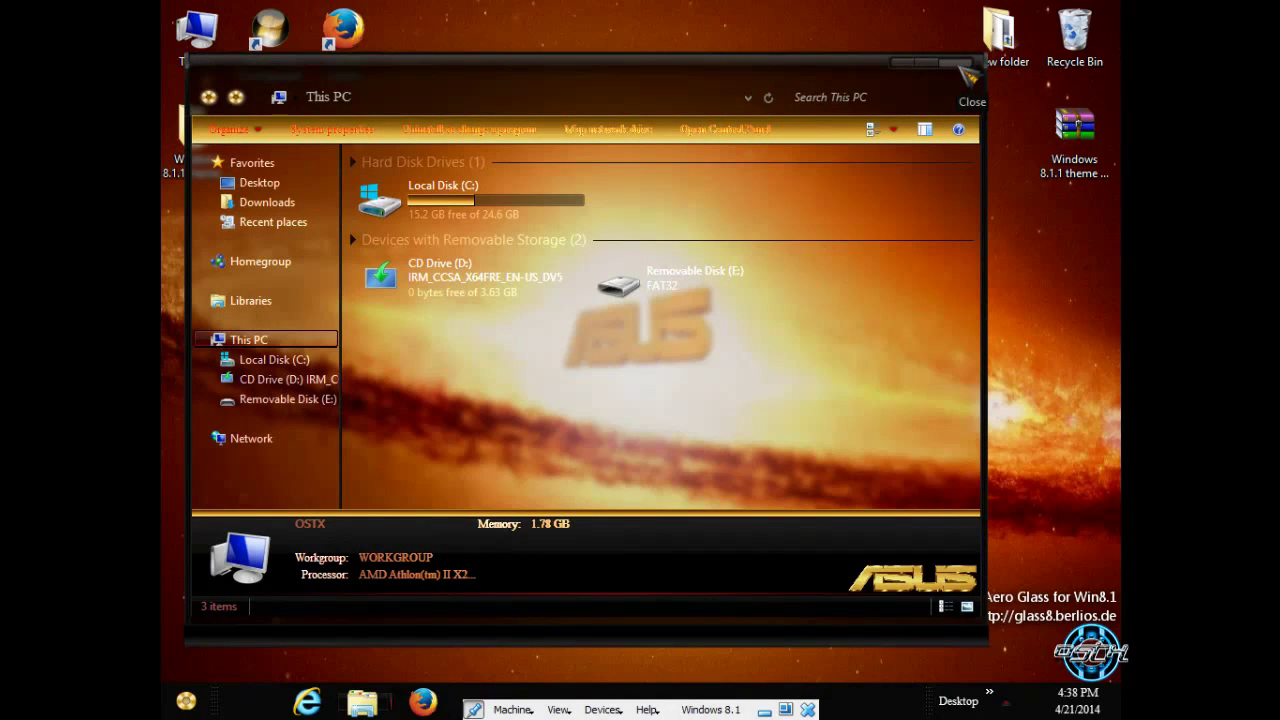
left_click(968, 75)
right_click(596, 150)
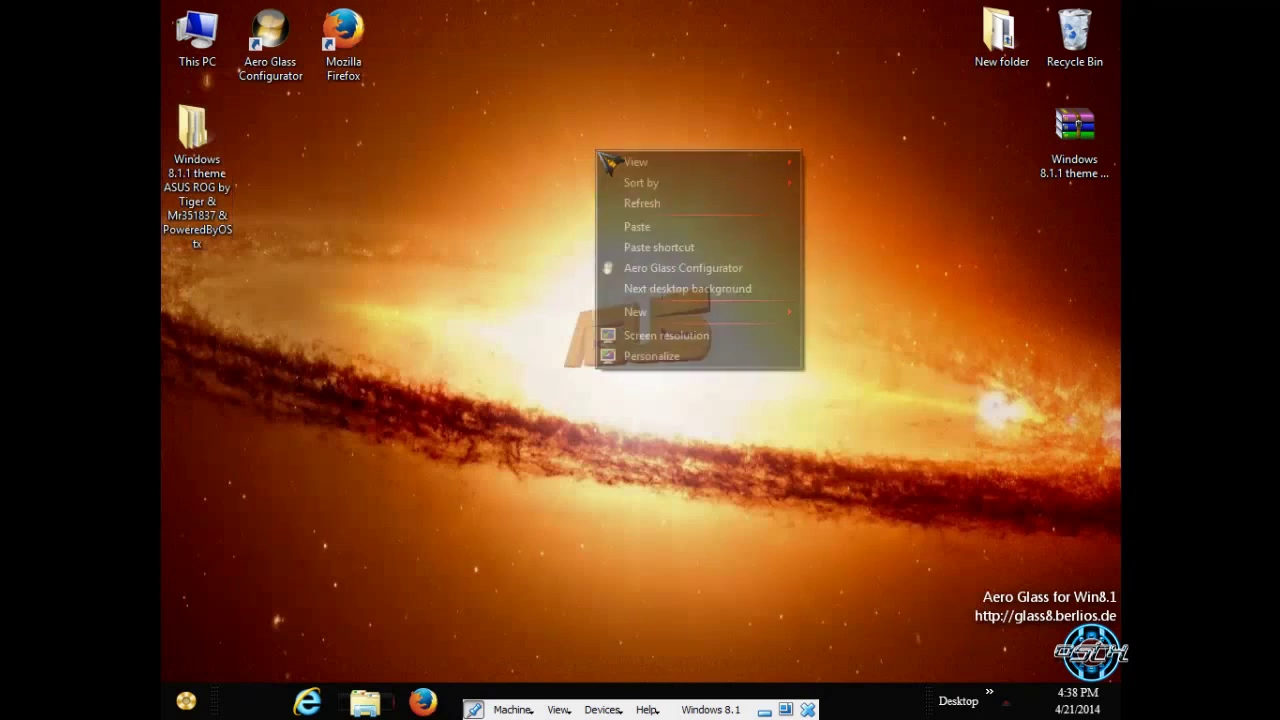
left_click(675, 207)
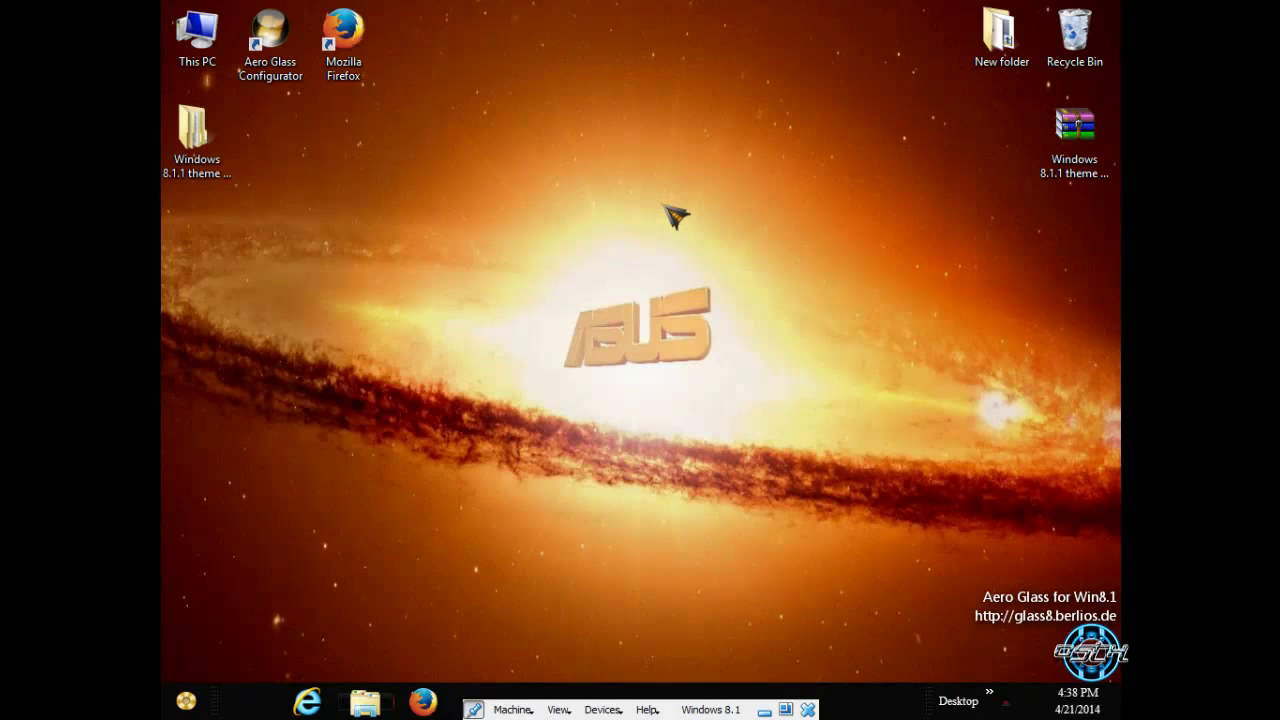